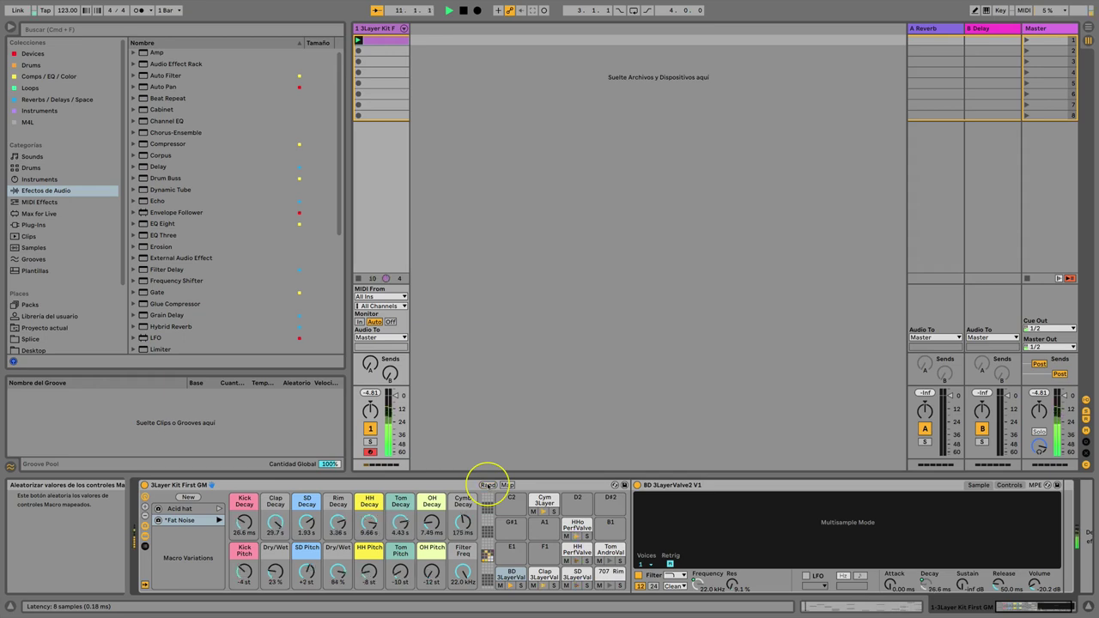
# Switch between the Fat Noise and Acid hat macro variations and randomize the 3Layer Kit rack's macro values.
pyautogui.click(218, 521)
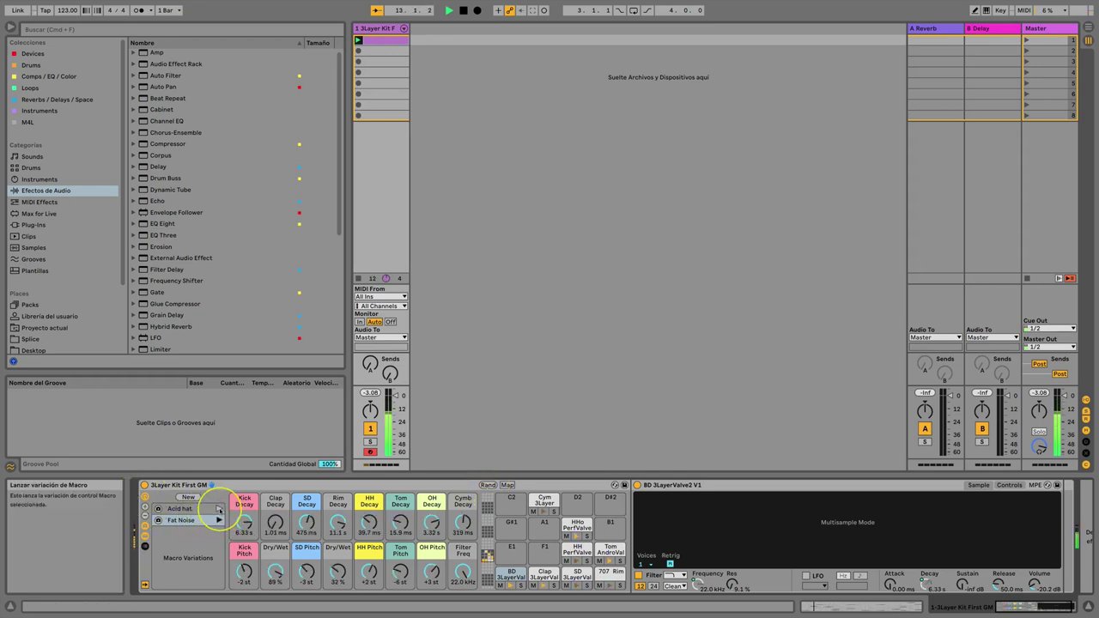
pyautogui.click(219, 508)
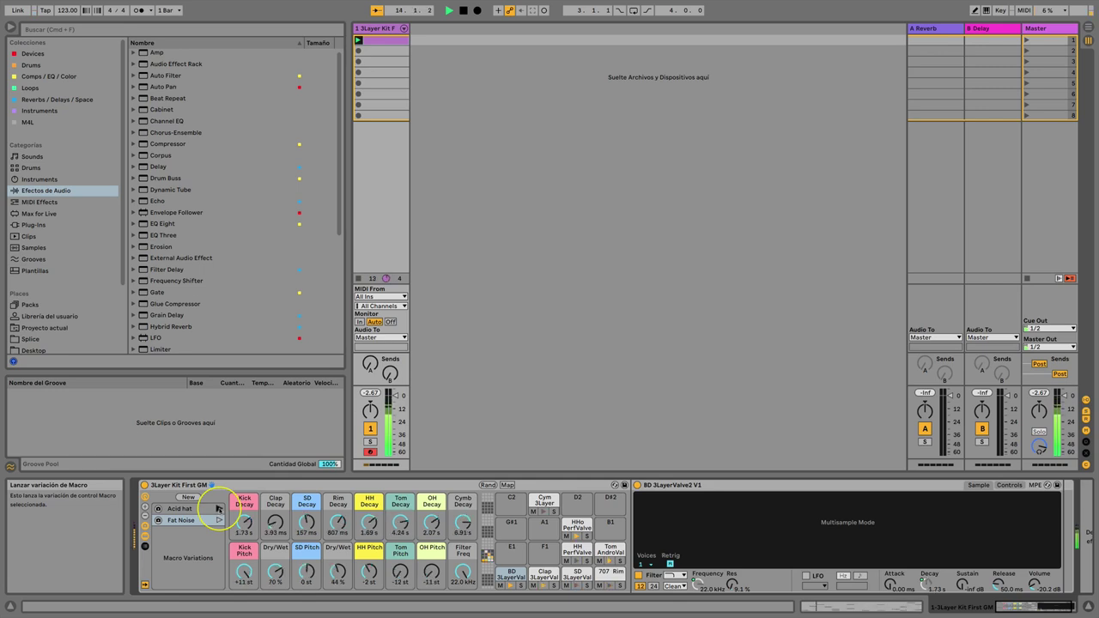
pyautogui.click(219, 521)
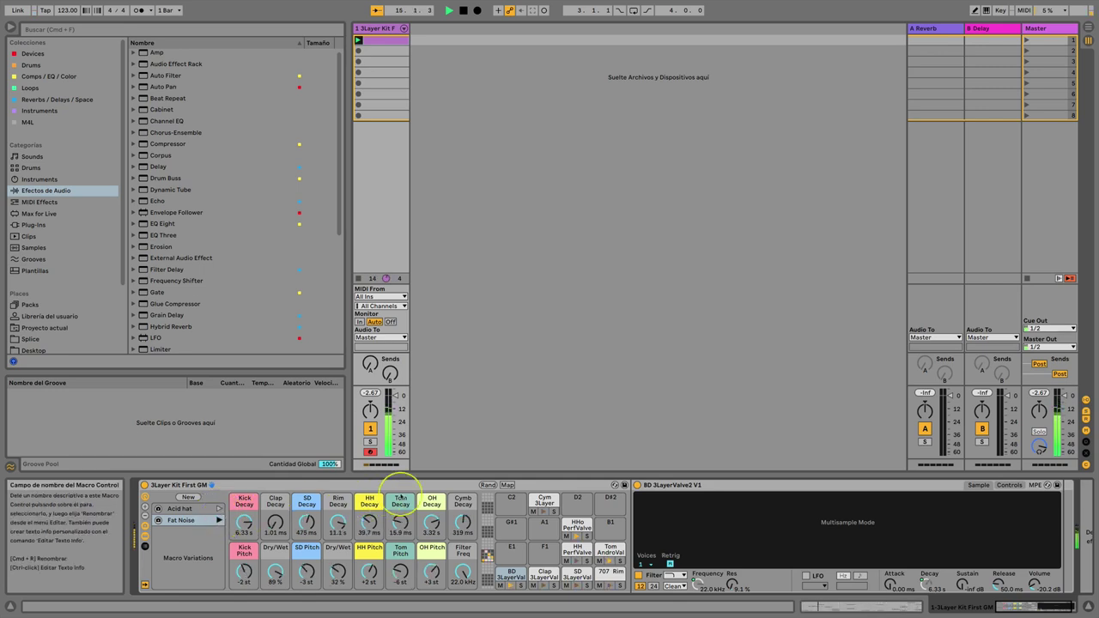
pyautogui.click(487, 485)
pyautogui.click(487, 485)
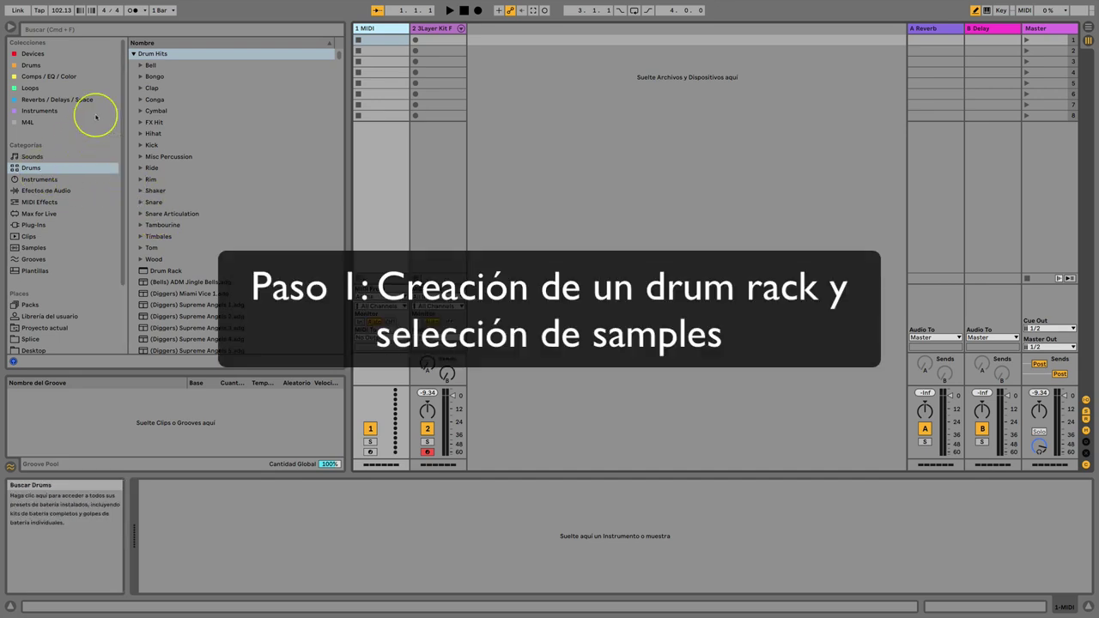
# Add an empty Drum Rack to the 1 MIDI track.
pyautogui.click(133, 53)
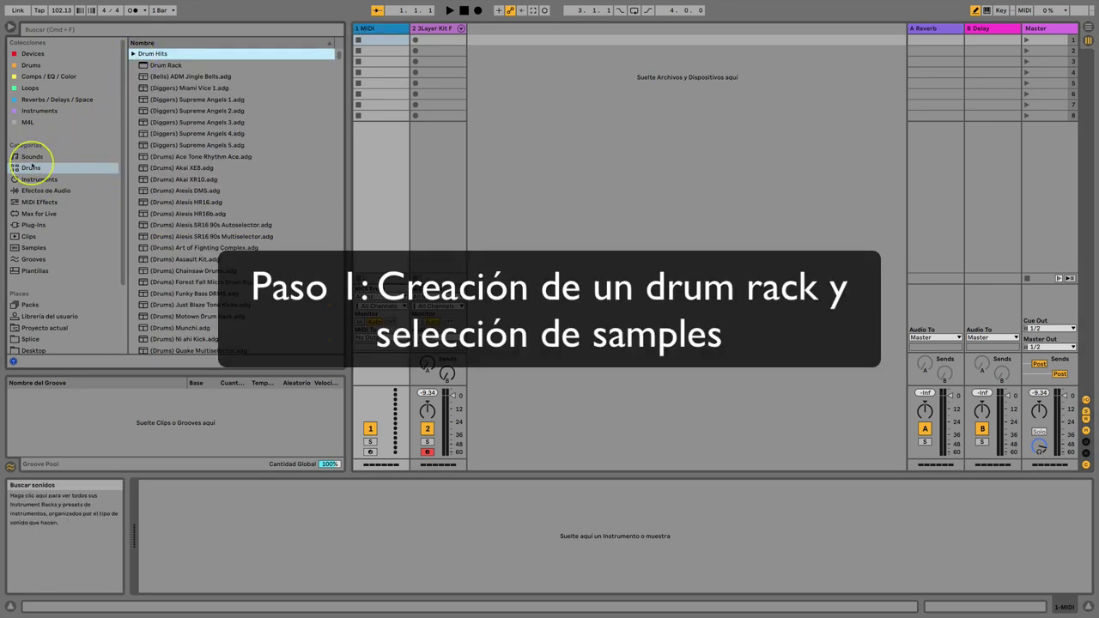
pyautogui.click(150, 66)
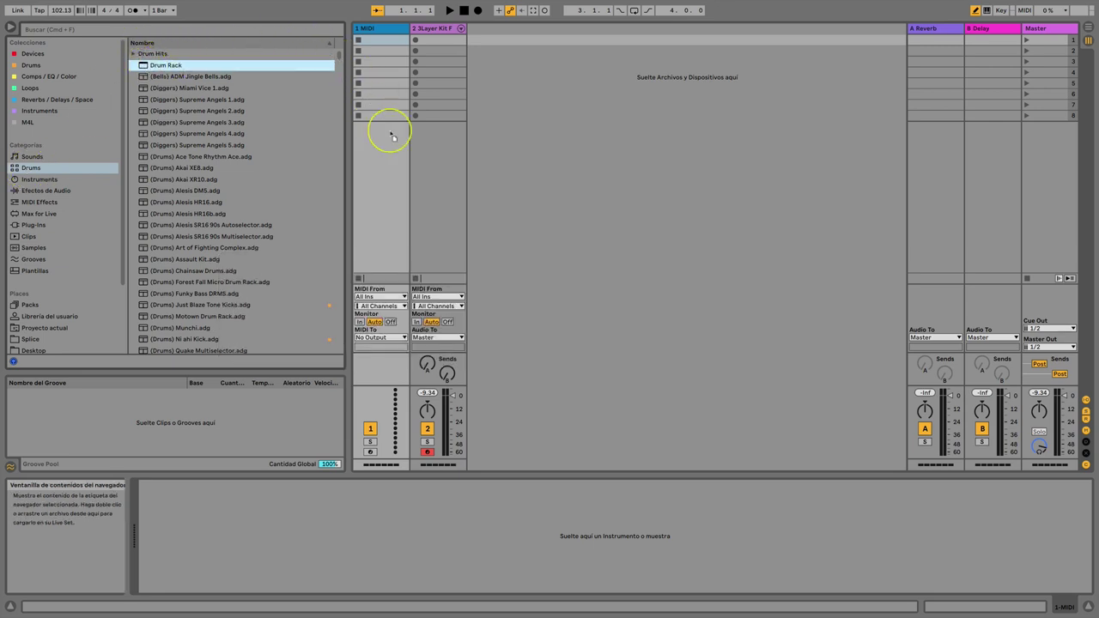
pyautogui.moveTo(150, 66); pyautogui.dragTo(390, 132)
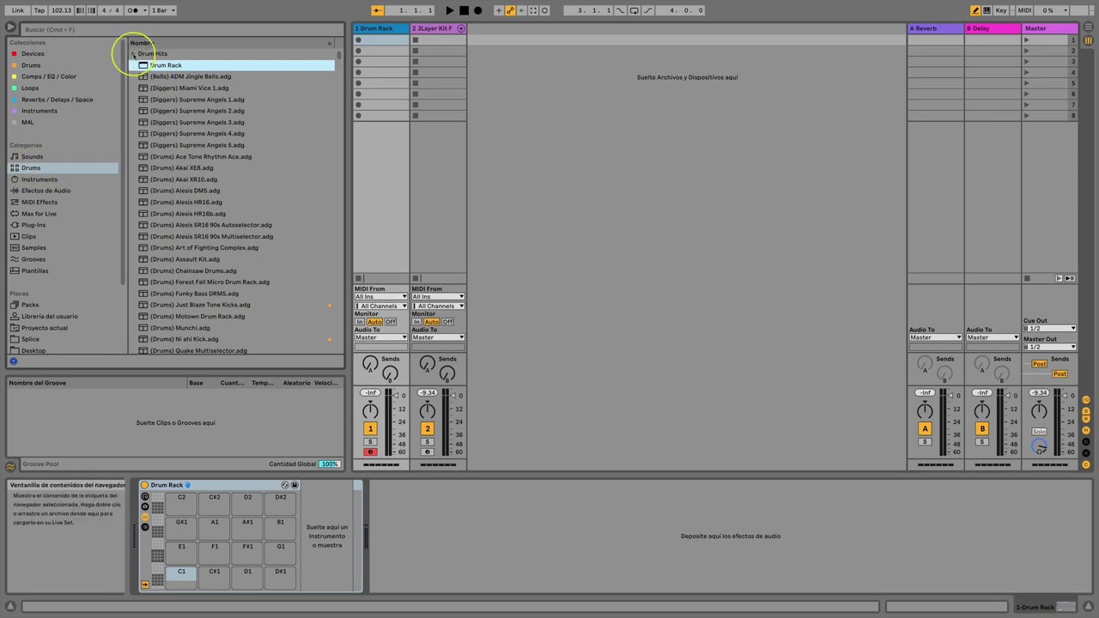
# Audition samples in the Kick drum hits and load 00DB_Kick_Nice_clonk.aif onto the Drum Rack's C1 pad.
pyautogui.click(134, 54)
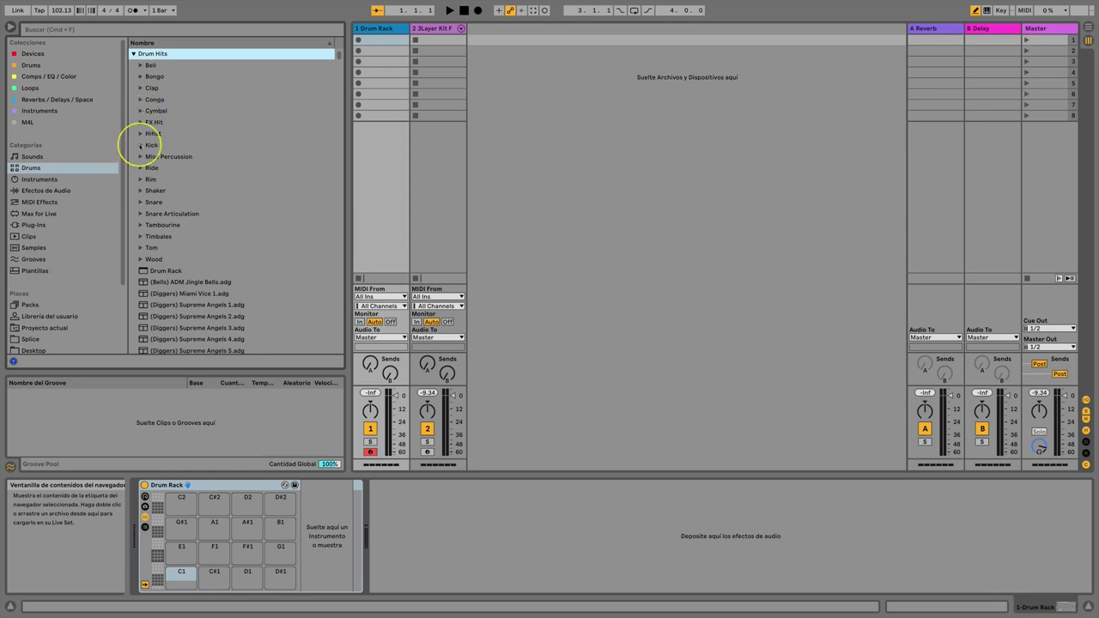
pyautogui.click(141, 145)
pyautogui.click(140, 145)
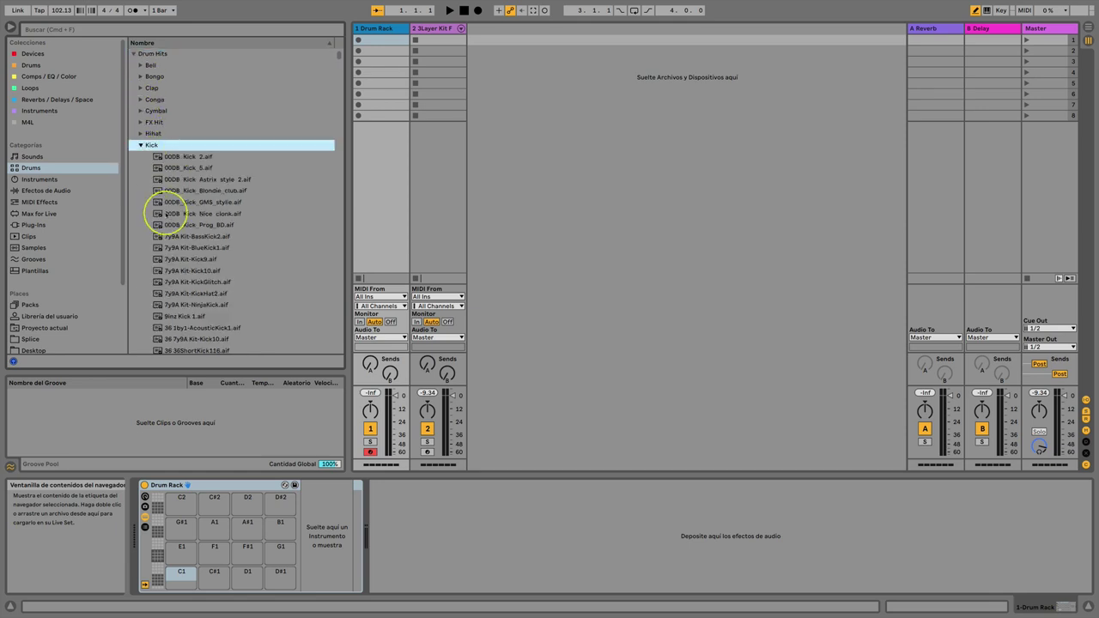
pyautogui.click(177, 213)
pyautogui.click(177, 248)
pyautogui.click(176, 214)
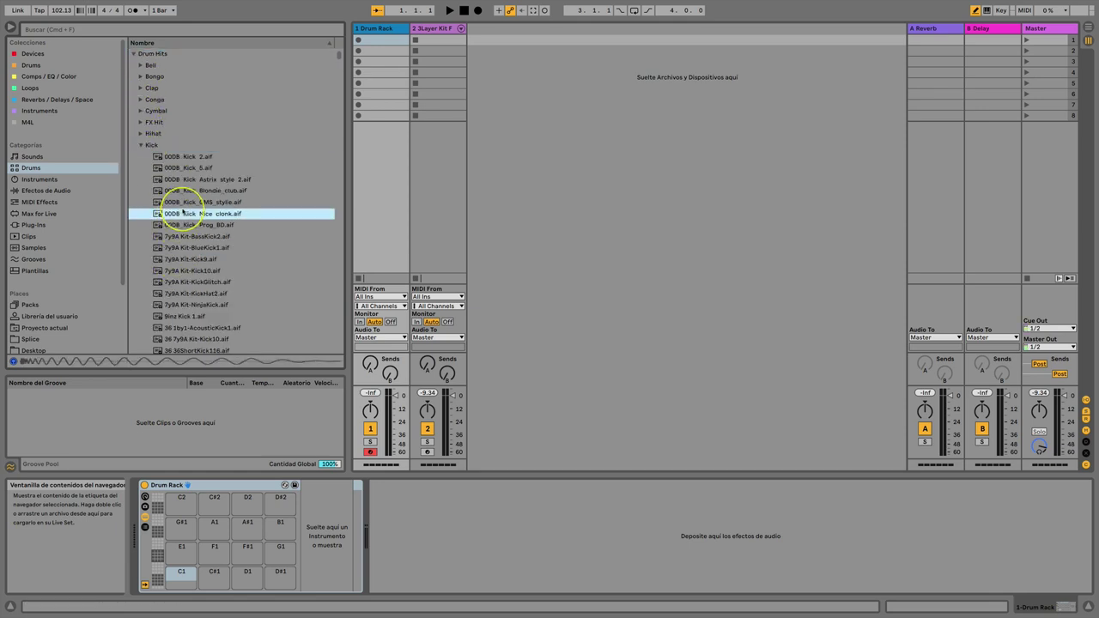
pyautogui.moveTo(167, 599); pyautogui.dragTo(172, 571)
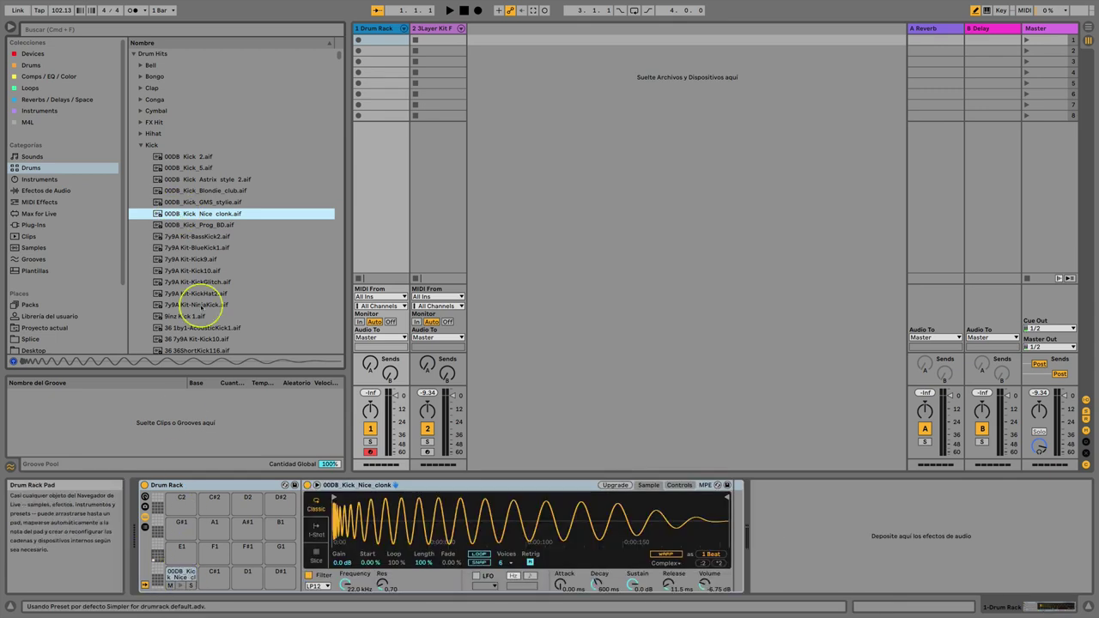
pyautogui.click(139, 146)
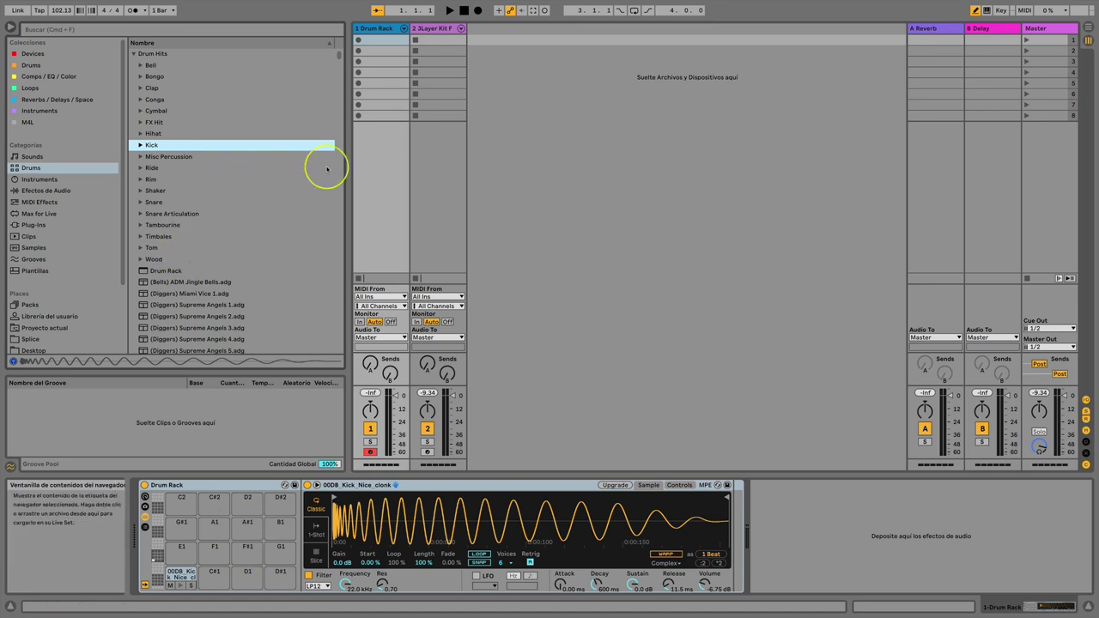
# Delete the Drum Rack track, keeping the 3Layer Kit track.
pyautogui.click(431, 28)
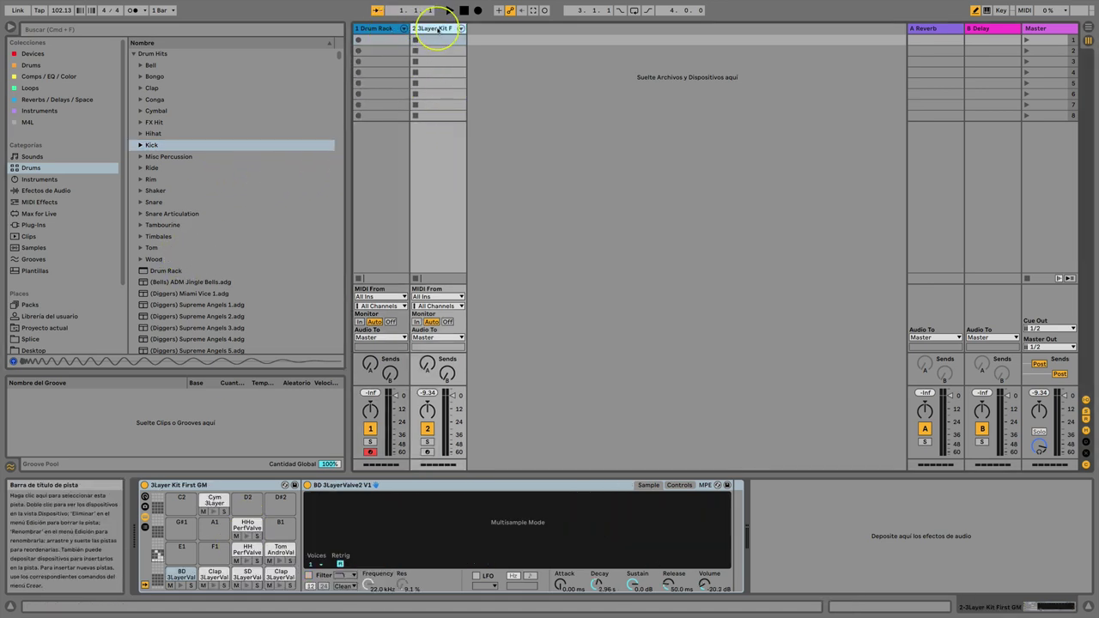
pyautogui.click(372, 29)
pyautogui.press('Delete')
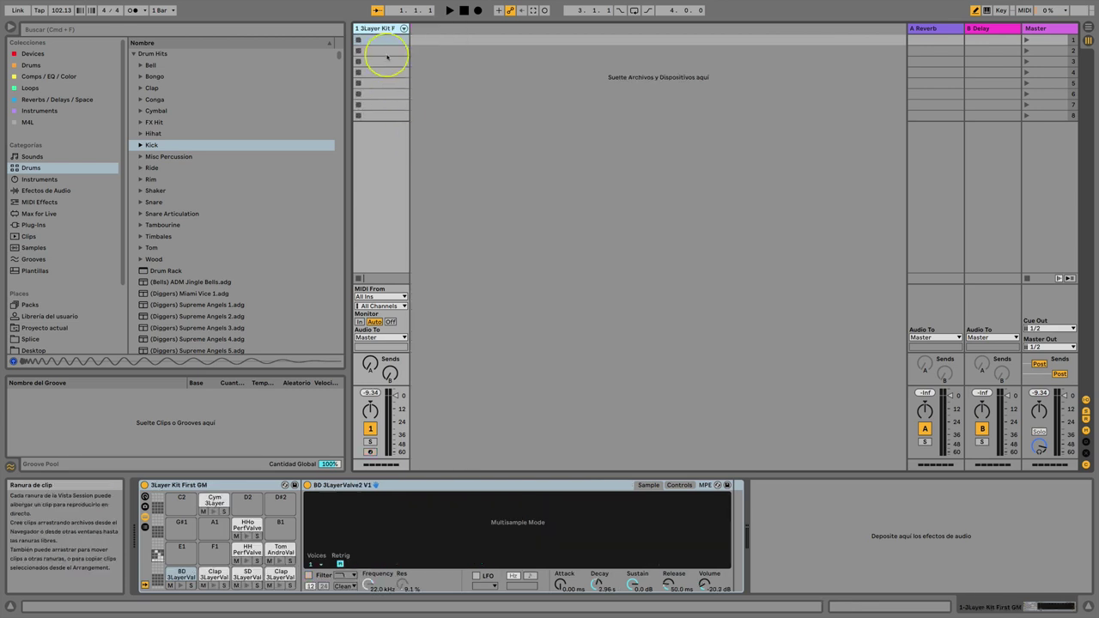
# Audition the bass drum, open hi-hat and cymbal pads of the 3Layer Kit rack.
pyautogui.click(180, 586)
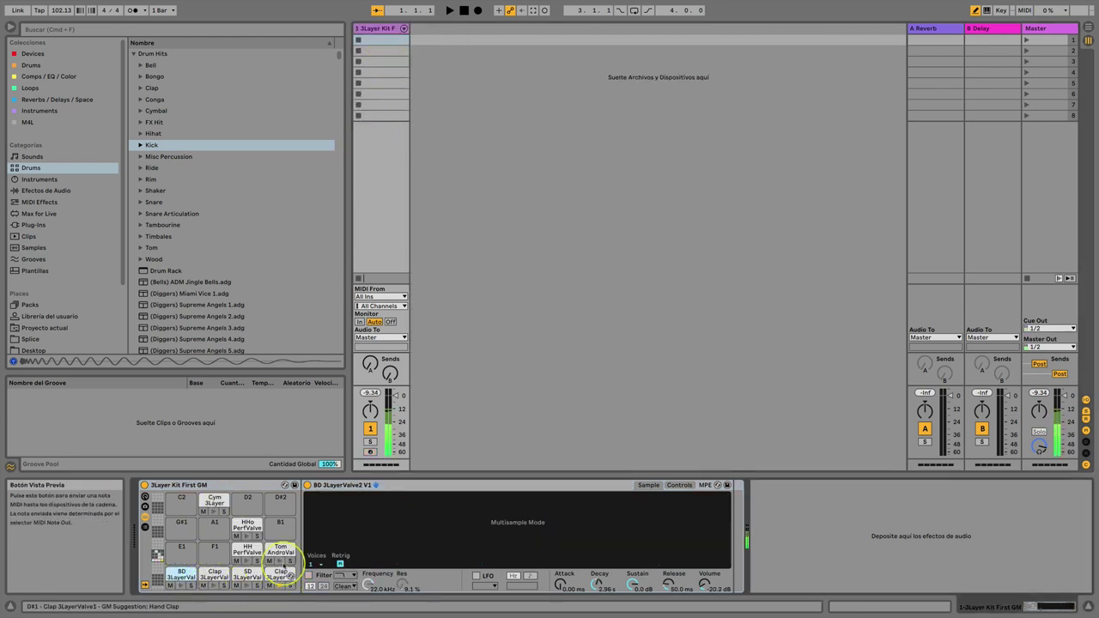
pyautogui.click(247, 536)
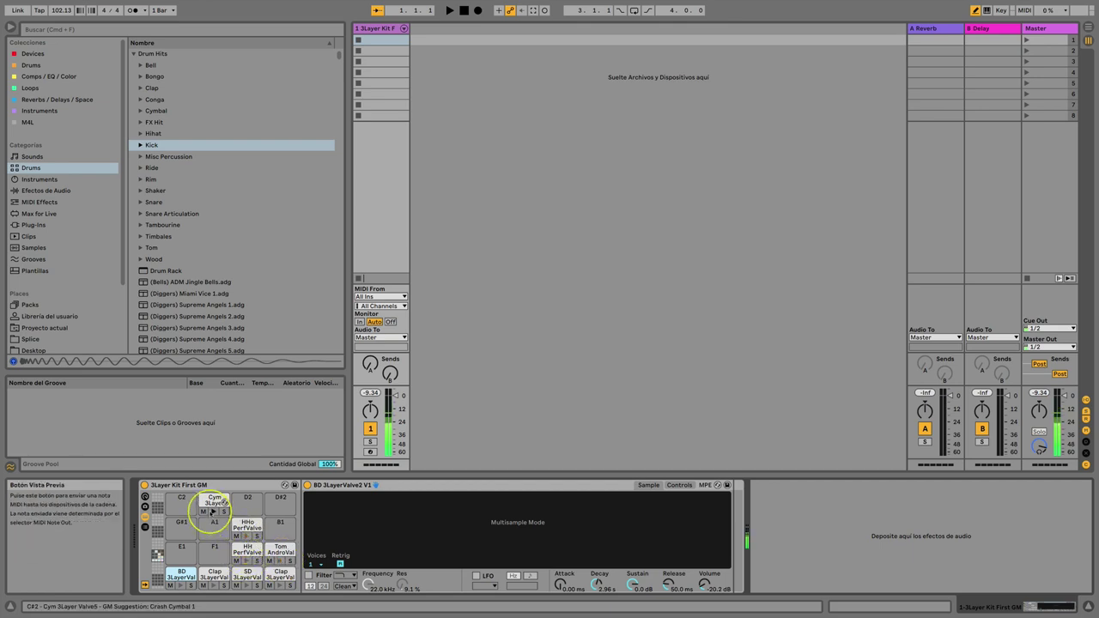
pyautogui.click(213, 512)
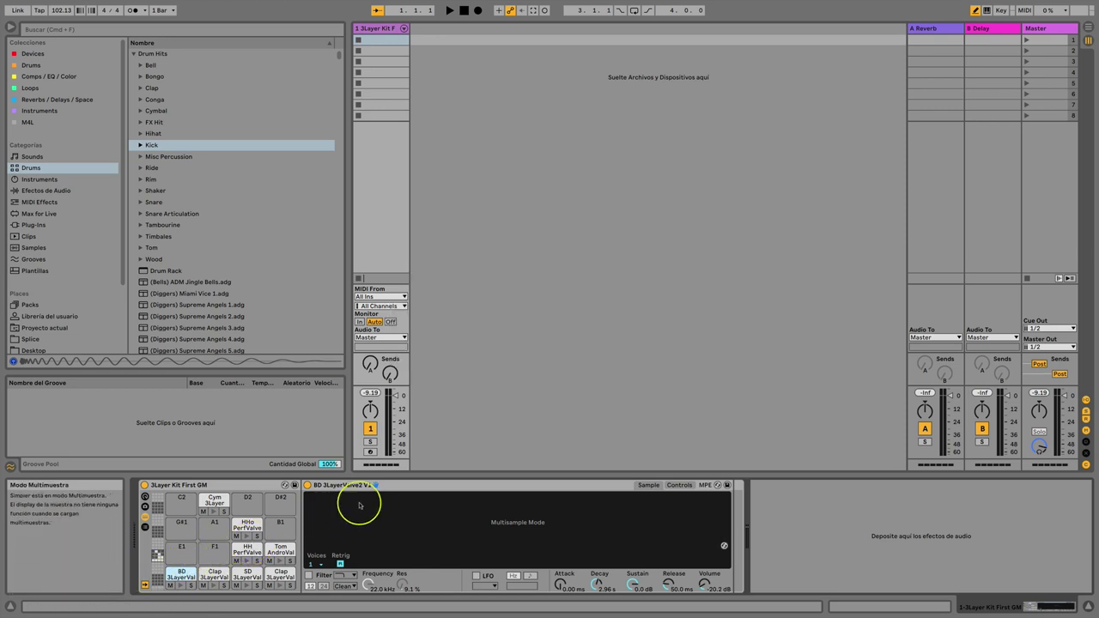
# Set the BD 3LayerValve2 volume envelope to a decay of 1.15 s and a sustain of -inf dB.
pyautogui.click(386, 487)
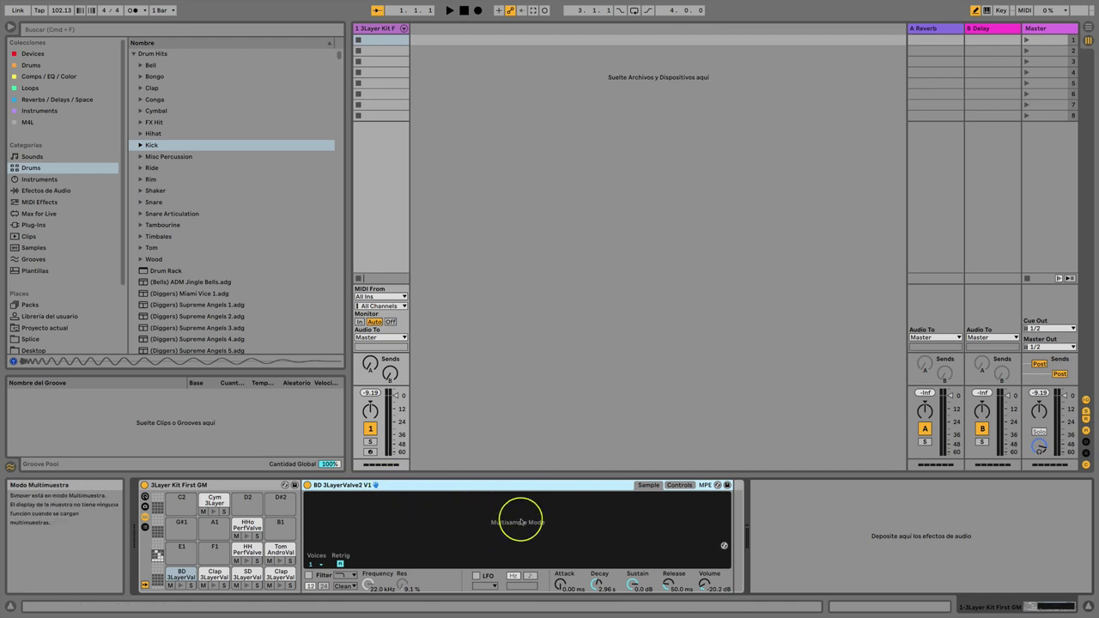
pyautogui.click(580, 579)
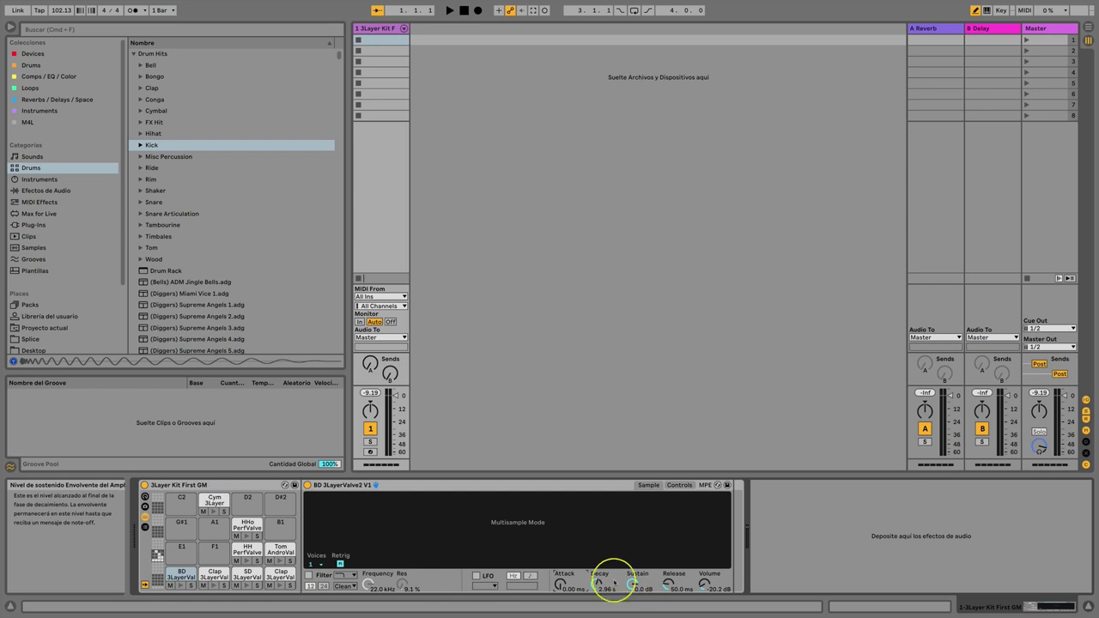
pyautogui.click(599, 585)
pyautogui.moveTo(598, 586)
pyautogui.mouseDown()
pyautogui.moveTo(598, 566)
pyautogui.moveTo(598, 584)
pyautogui.mouseUp()
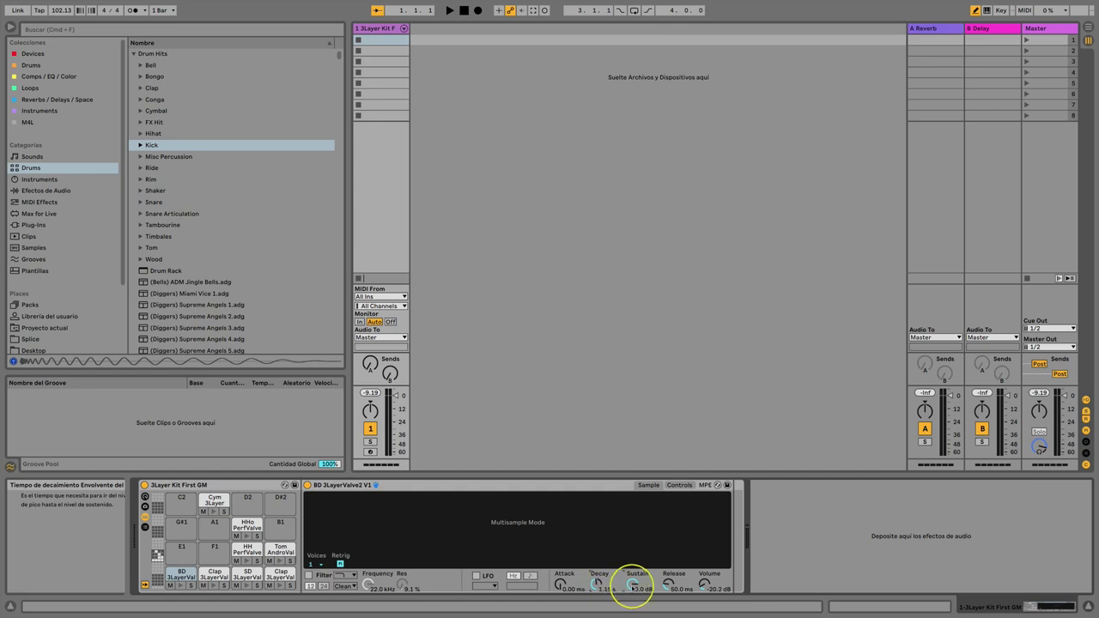
pyautogui.click(634, 585)
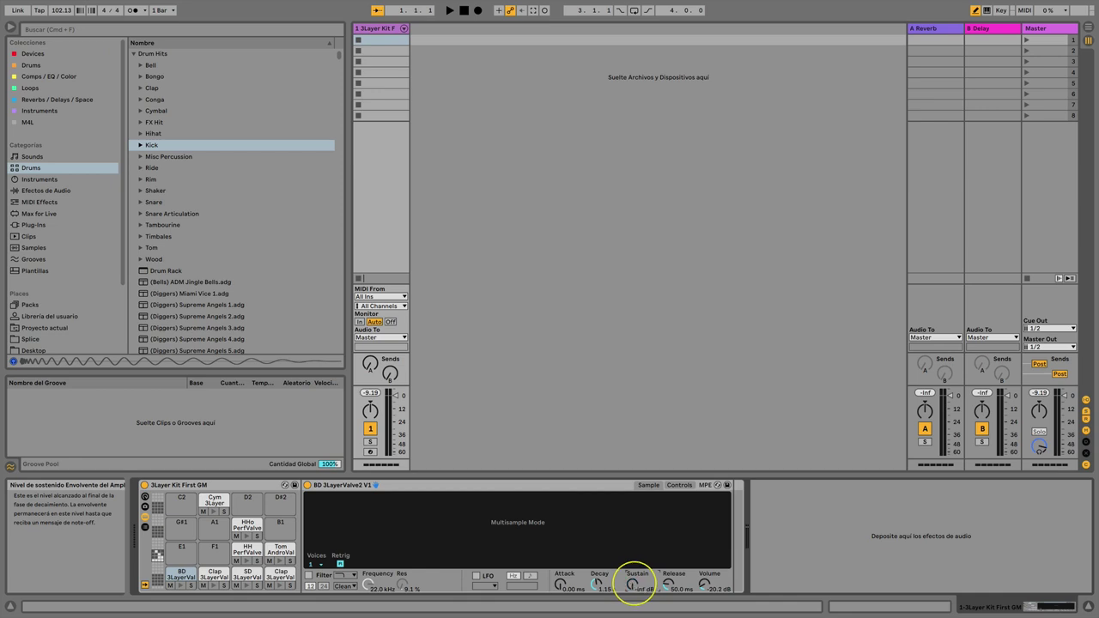
pyautogui.moveTo(634, 586); pyautogui.dragTo(639, 586)
# Copy the bass drum's sustain value to its sibling pads and check it on the C#1 clap pad.
pyautogui.rightClick(632, 589)
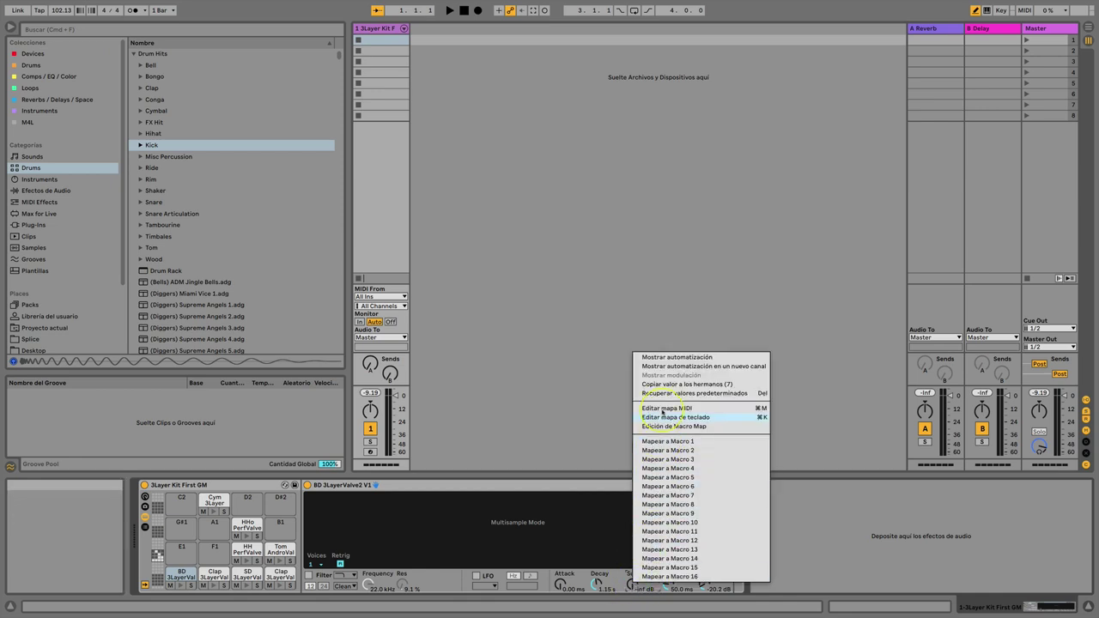
pyautogui.click(666, 386)
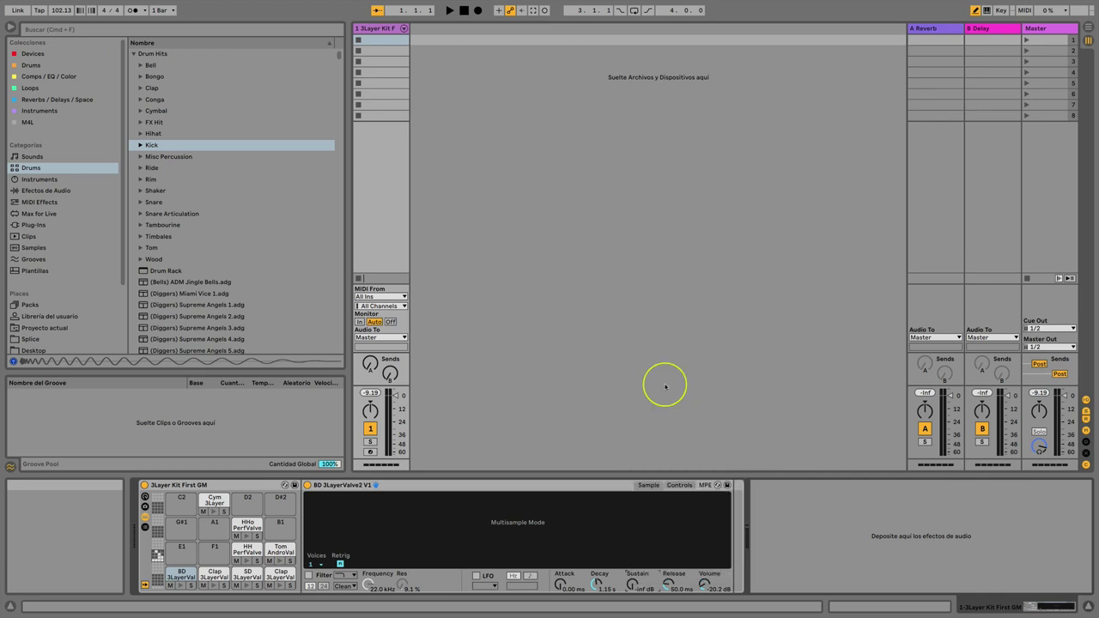
pyautogui.click(212, 575)
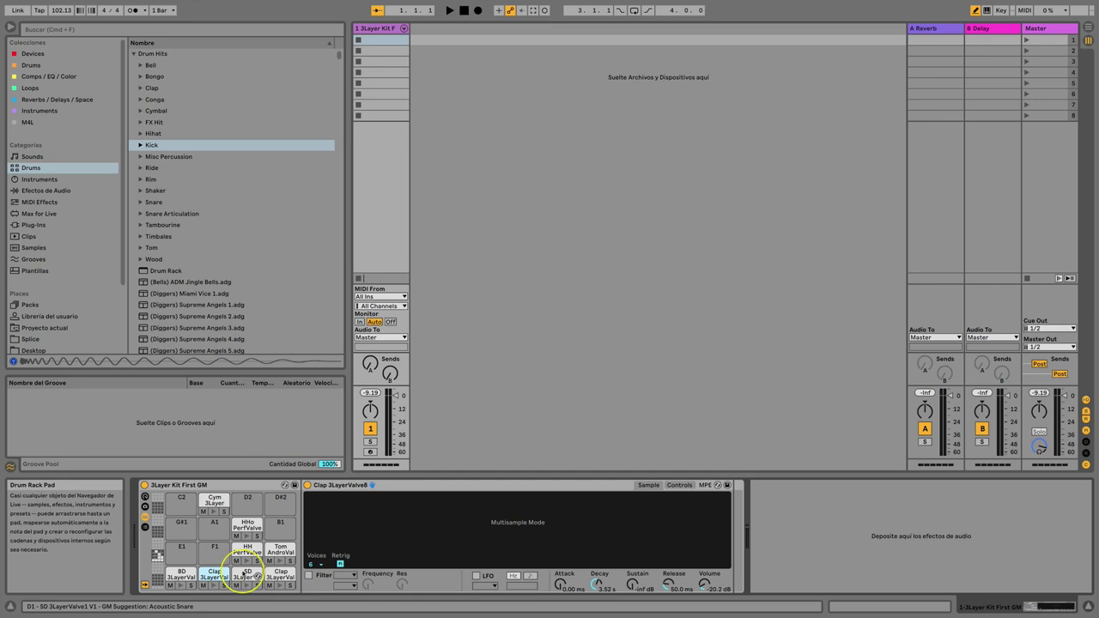
# Map the decay of the bass drum, C#1 clap and snare pads to Macros 1, 2 and 3.
pyautogui.click(181, 577)
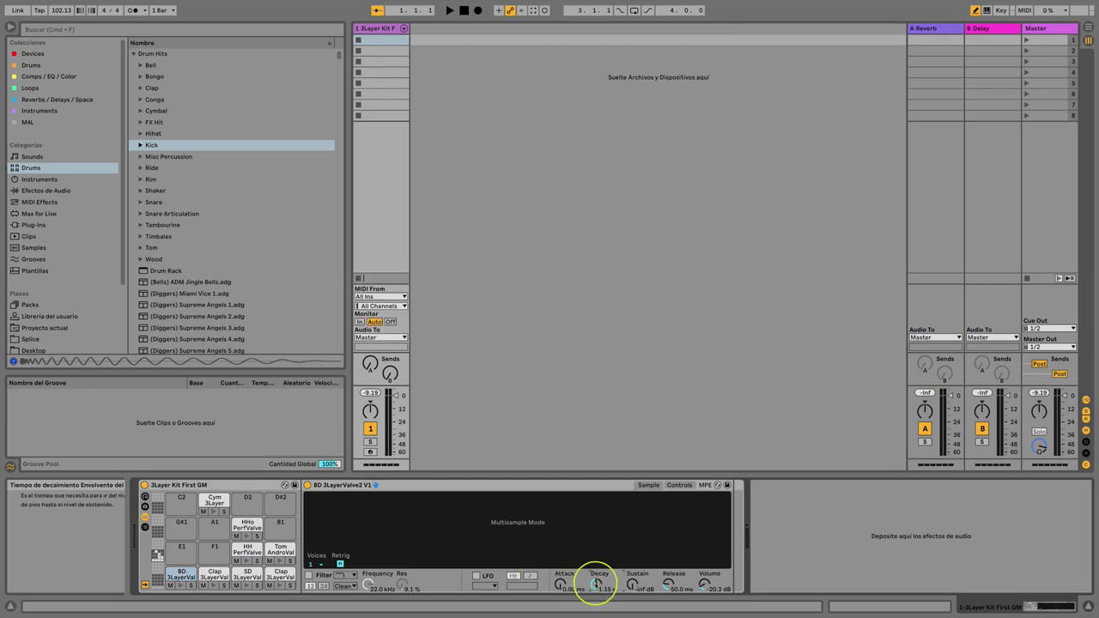
pyautogui.rightClick(594, 583)
pyautogui.click(620, 442)
pyautogui.click(341, 576)
pyautogui.rightClick(723, 583)
pyautogui.click(747, 464)
pyautogui.rightClick(723, 583)
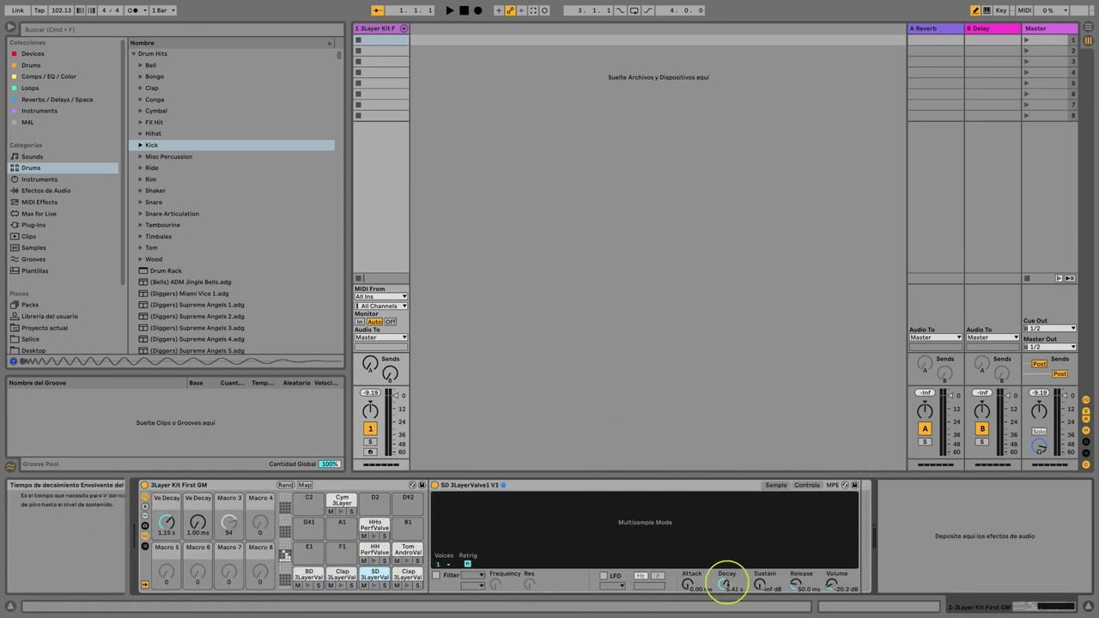
pyautogui.rightClick(724, 583)
pyautogui.click(750, 460)
# Map the decay of the D#1 clap, closed hi-hat and tom pads to Macros 4, 5 and 6.
pyautogui.click(408, 574)
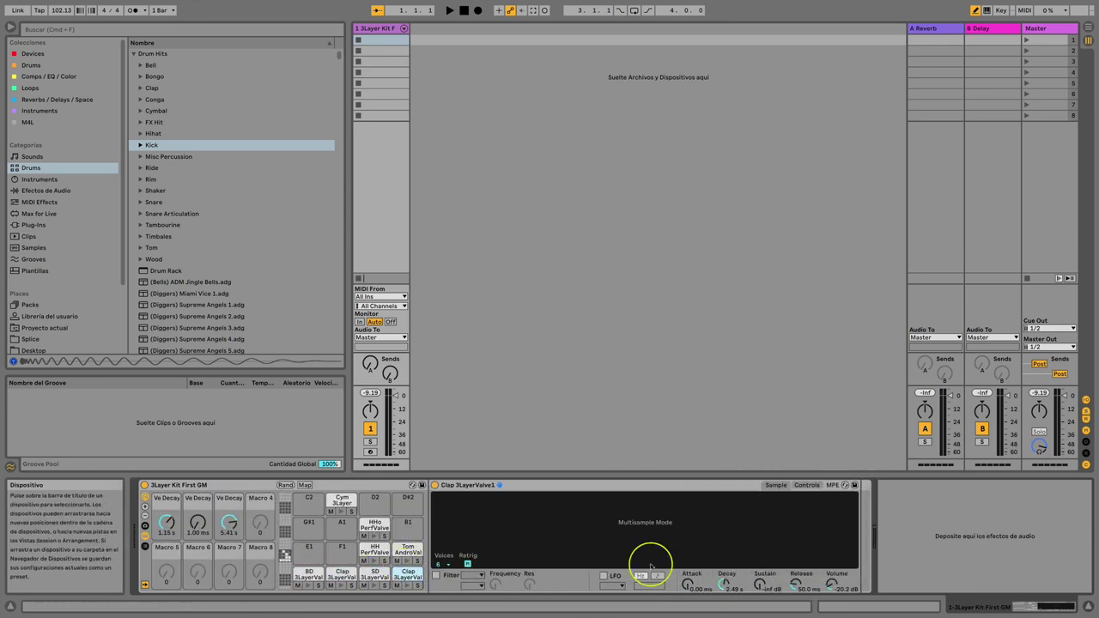
pyautogui.rightClick(725, 584)
pyautogui.click(749, 468)
pyautogui.click(373, 551)
pyautogui.rightClick(723, 583)
pyautogui.click(749, 477)
pyautogui.click(407, 551)
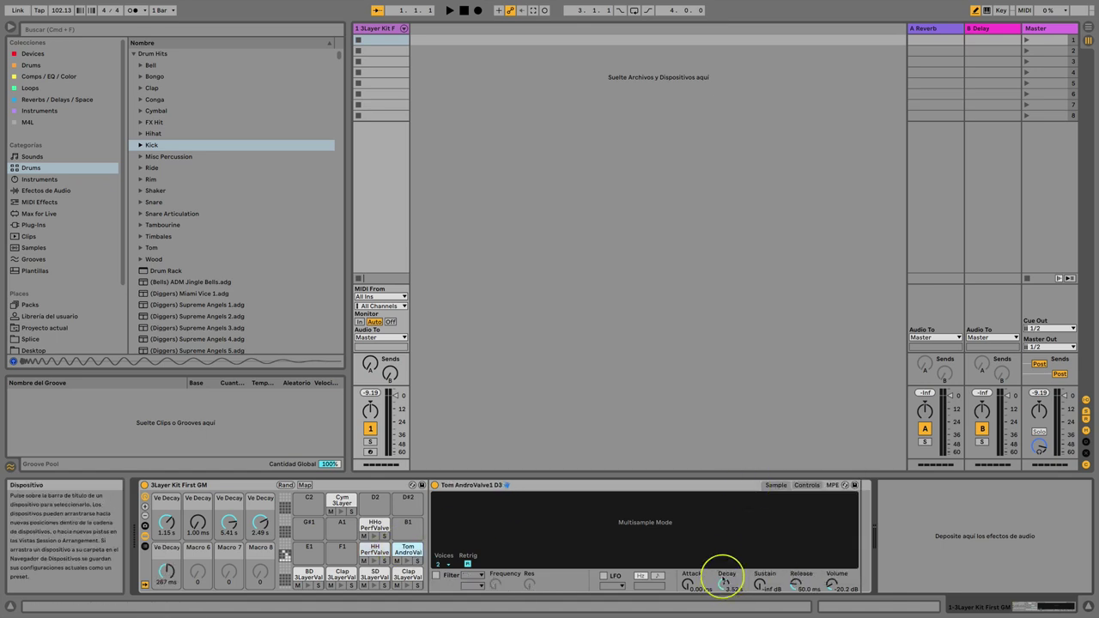
pyautogui.rightClick(724, 583)
pyautogui.click(751, 488)
# Map the decay of the open hi-hat and cymbal pads to Macros 7 and 8.
pyautogui.click(373, 523)
pyautogui.rightClick(727, 584)
pyautogui.click(757, 510)
pyautogui.rightClick(725, 583)
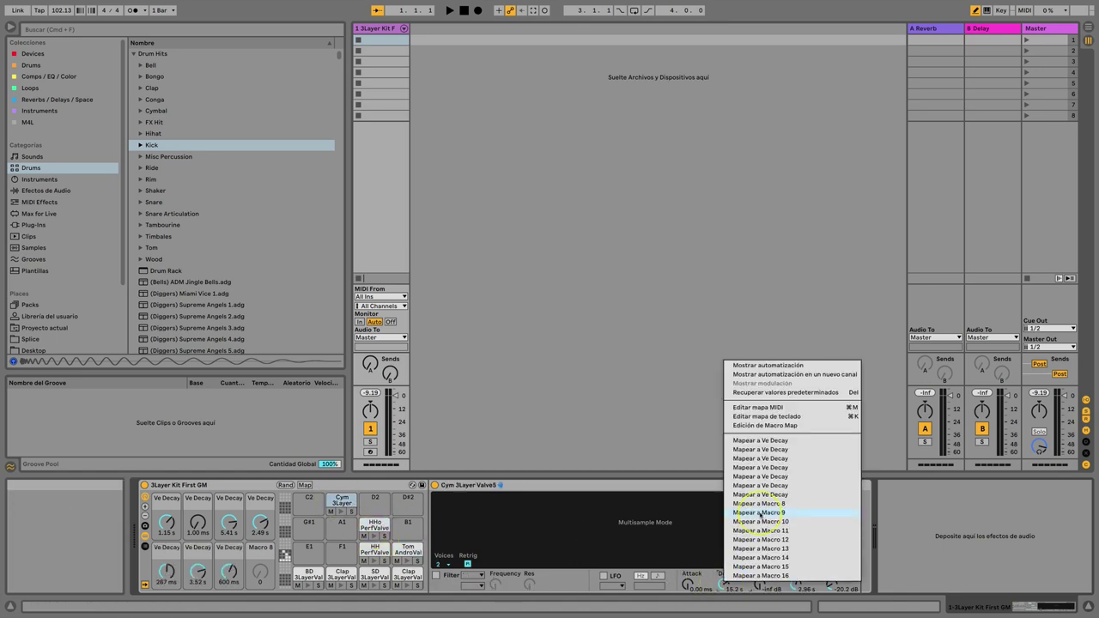
pyautogui.click(756, 520)
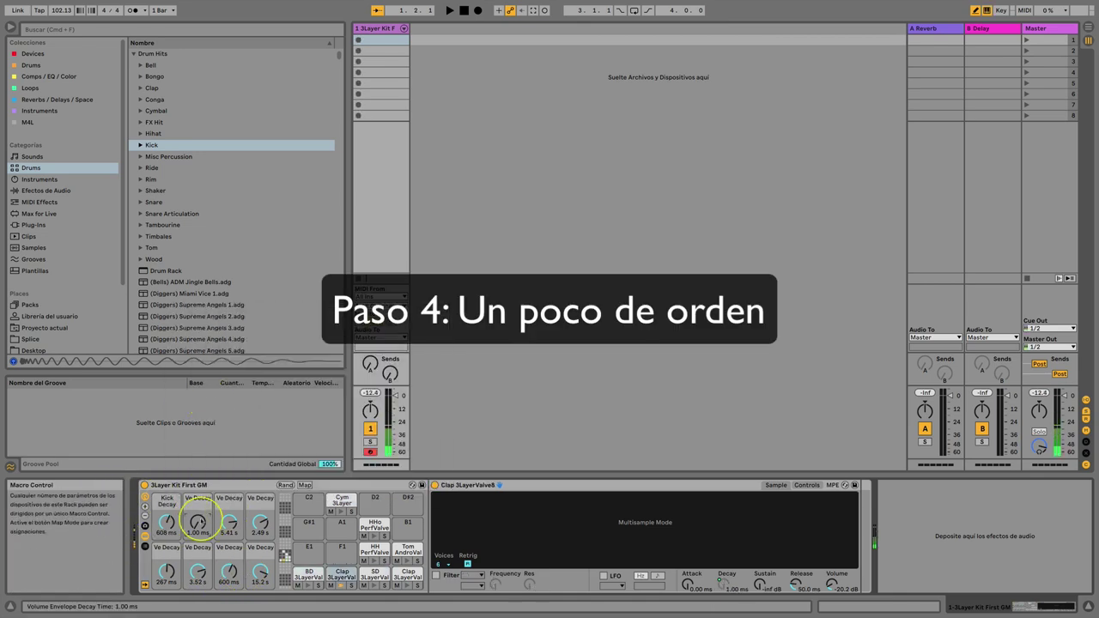
# Rename Macros 2 and 3 as Clap Decay and SD Decay, and delete the second clap from pad D#1.
pyautogui.write('Clap Decay')
pyautogui.click(374, 573)
pyautogui.write('SD Decay')
pyautogui.click(408, 573)
pyautogui.press('Delete')
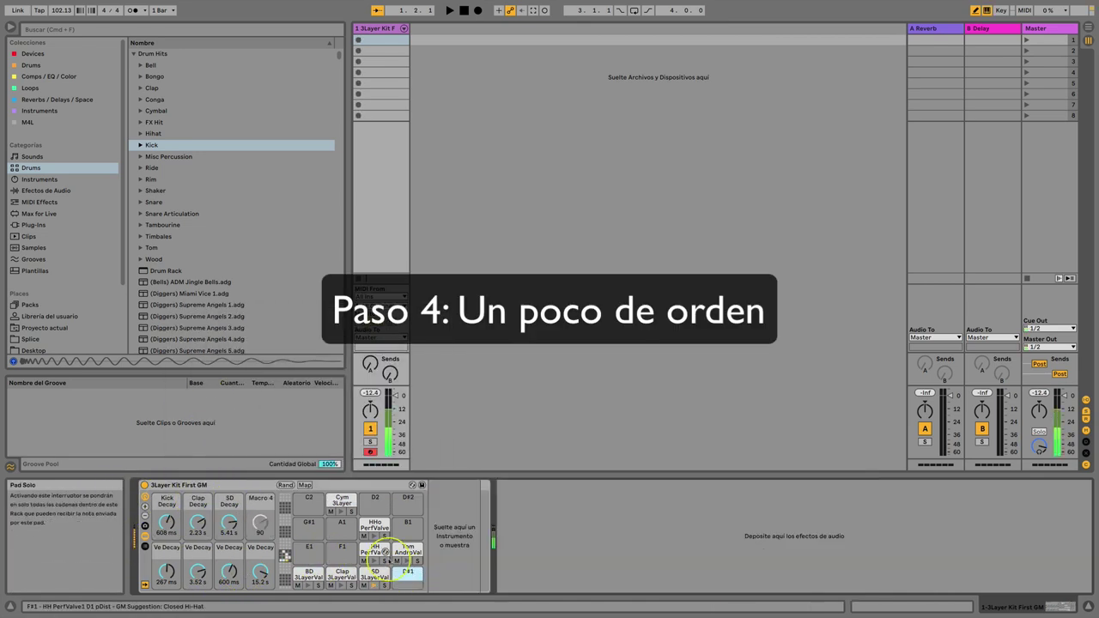
# Rename Macros 5 to 8 as HH Decay, Tom Decay, OH Decay and Cymb Decay.
pyautogui.write('HH Decay')
pyautogui.click(375, 524)
pyautogui.write('OH Decay')
pyautogui.click(408, 549)
pyautogui.write('Tom Decay')
pyautogui.click(341, 501)
pyautogui.click(260, 548)
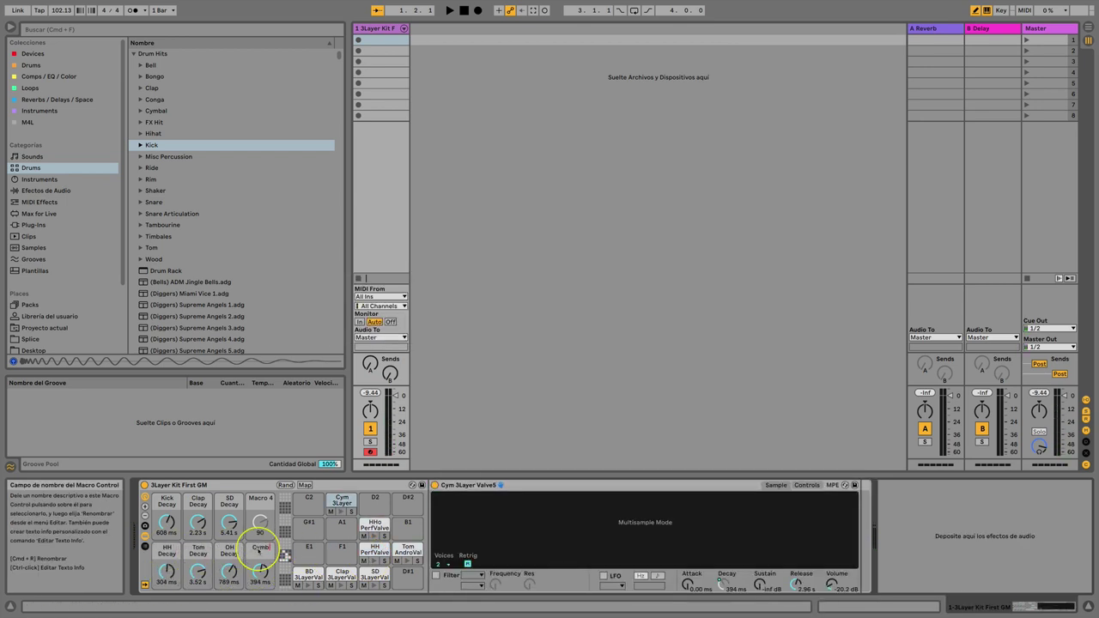
pyautogui.write('Cymb Decay')
# Load 707_Rim.aif from the Rim drum hits onto pad D#1 and map its decay to Macro 4 as Rim Decay.
pyautogui.click(141, 179)
pyautogui.click(174, 287)
pyautogui.moveTo(181, 277); pyautogui.dragTo(408, 573)
pyautogui.press('super+r')
pyautogui.write('Rim Decay')
pyautogui.press('Return')
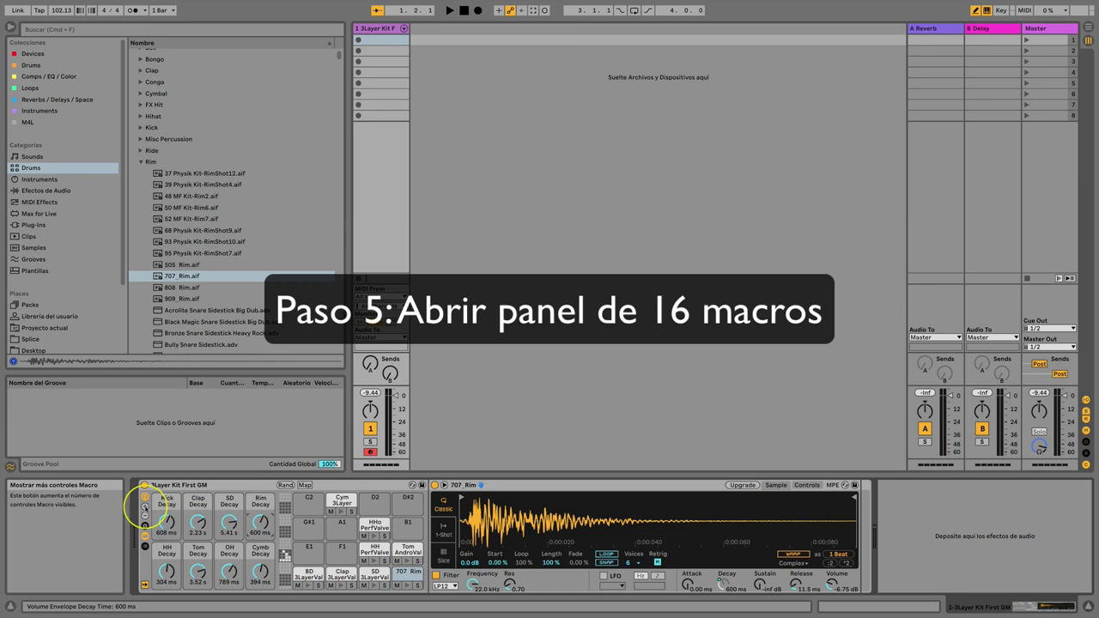
# Expand the rack to 16 macro controls and select the bass drum pad.
pyautogui.click(145, 509)
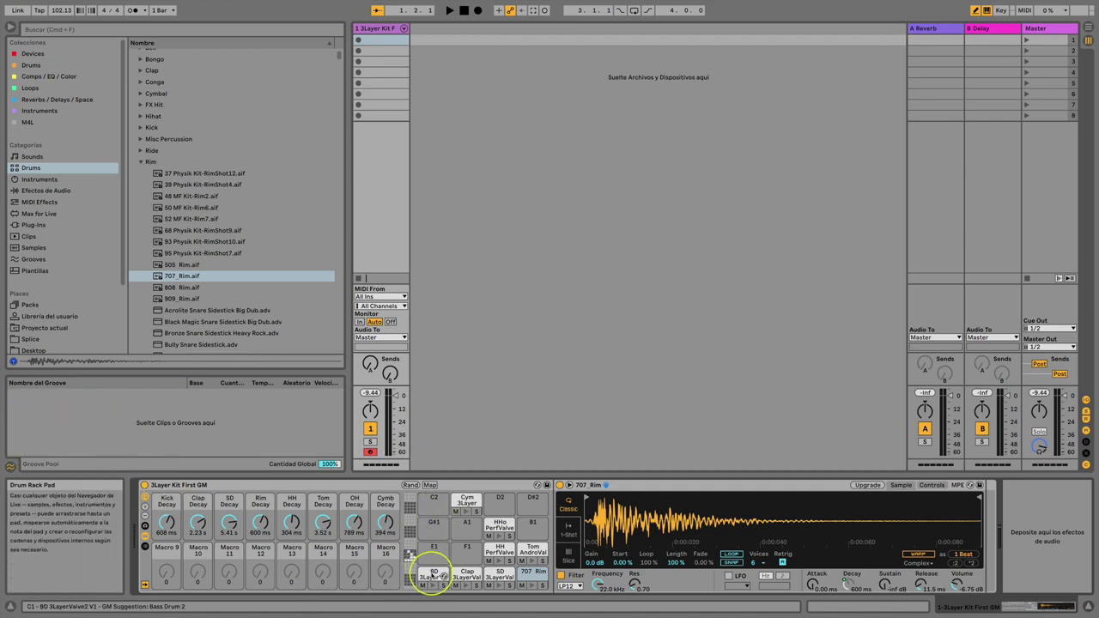
pyautogui.click(432, 573)
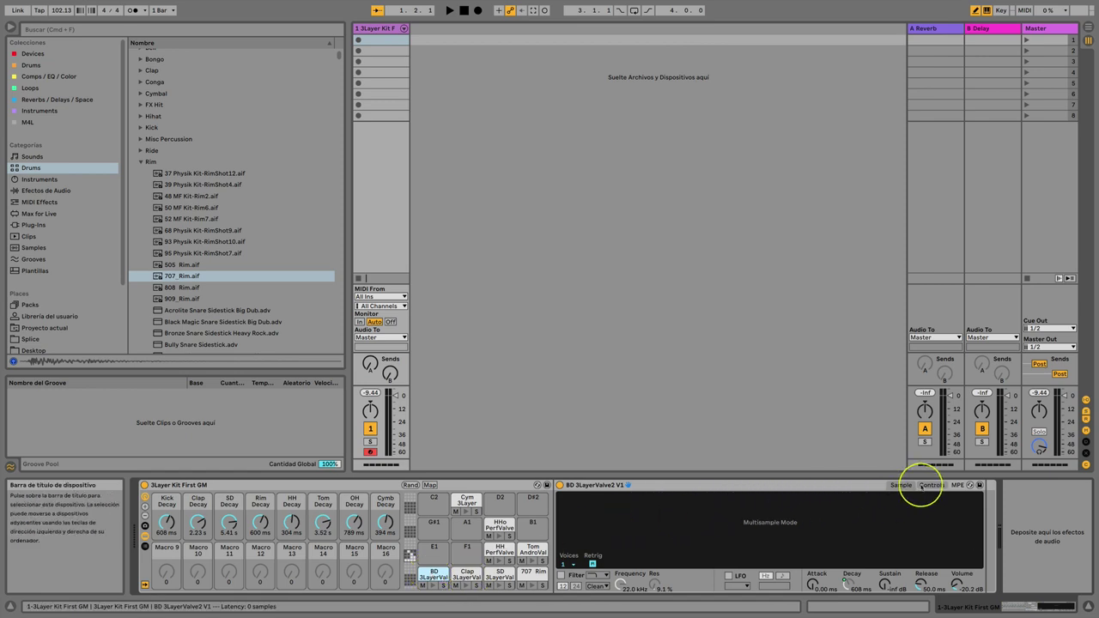
# Map the kick's transpose to Macro 9 and the snare, hi-hat, tom and open hi-hat transposes to Macros 11, 13, 14 and 15.
pyautogui.click(930, 485)
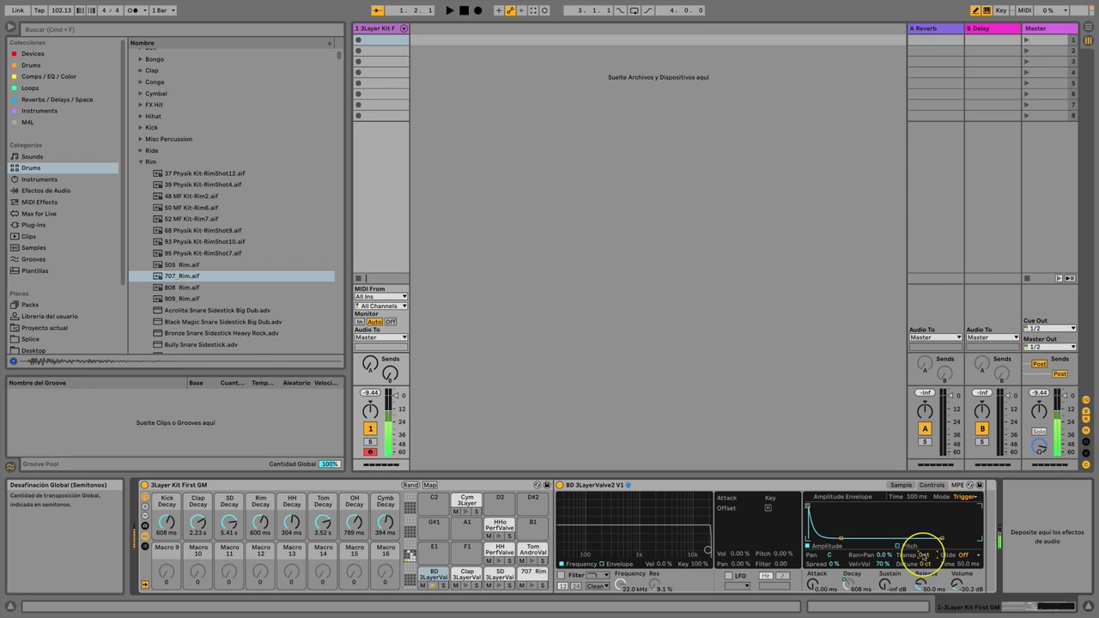
pyautogui.moveTo(923, 555); pyautogui.dragTo(924, 550)
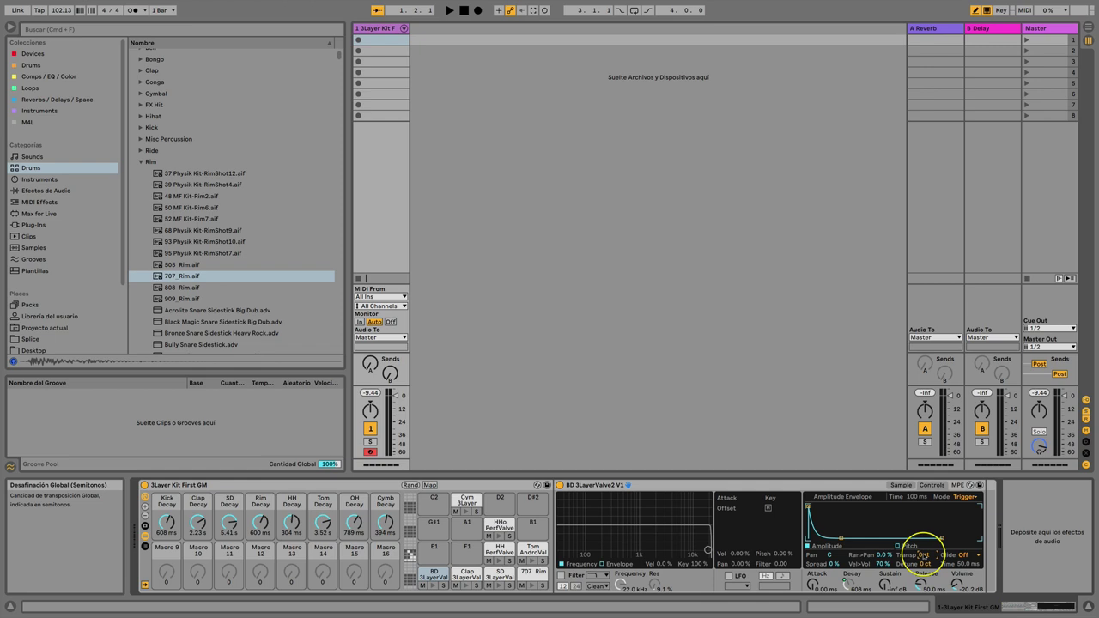
pyautogui.rightClick(923, 555)
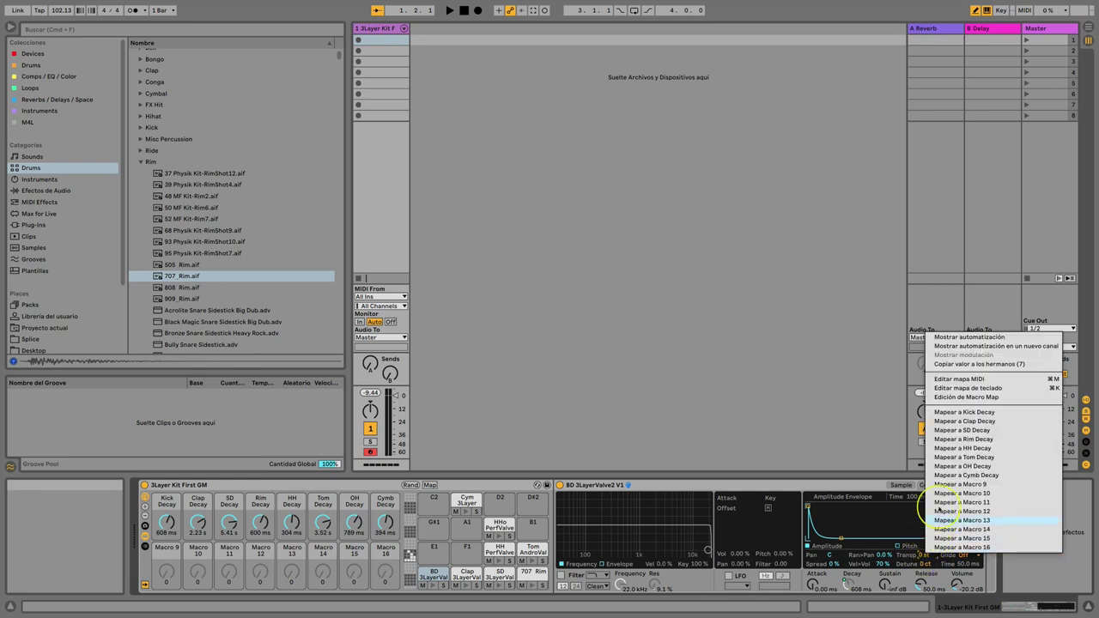
pyautogui.click(948, 485)
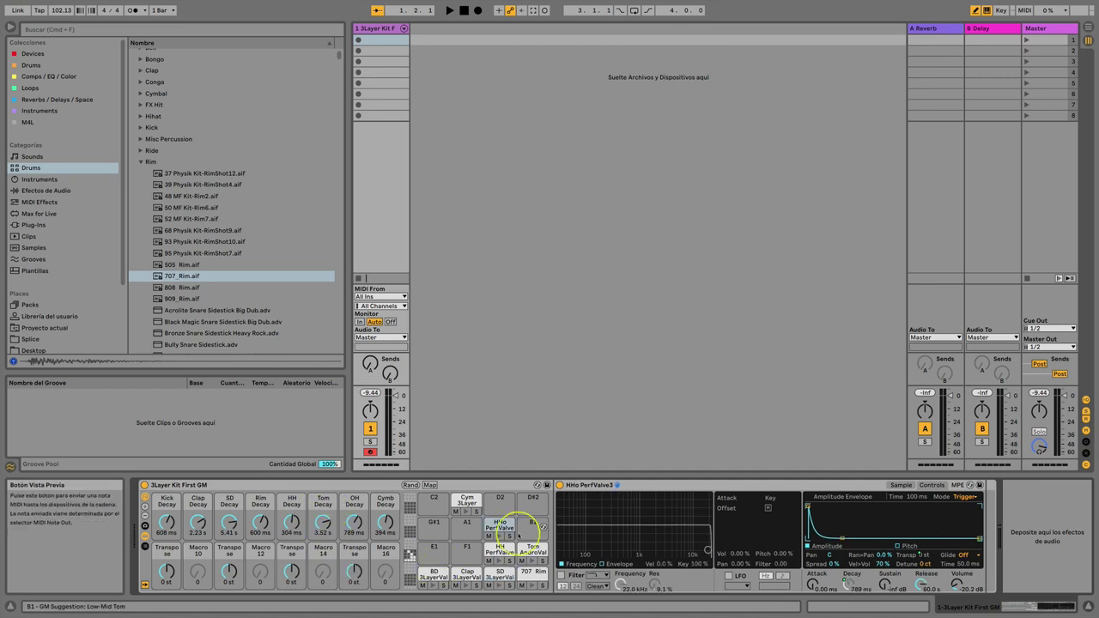
pyautogui.click(533, 547)
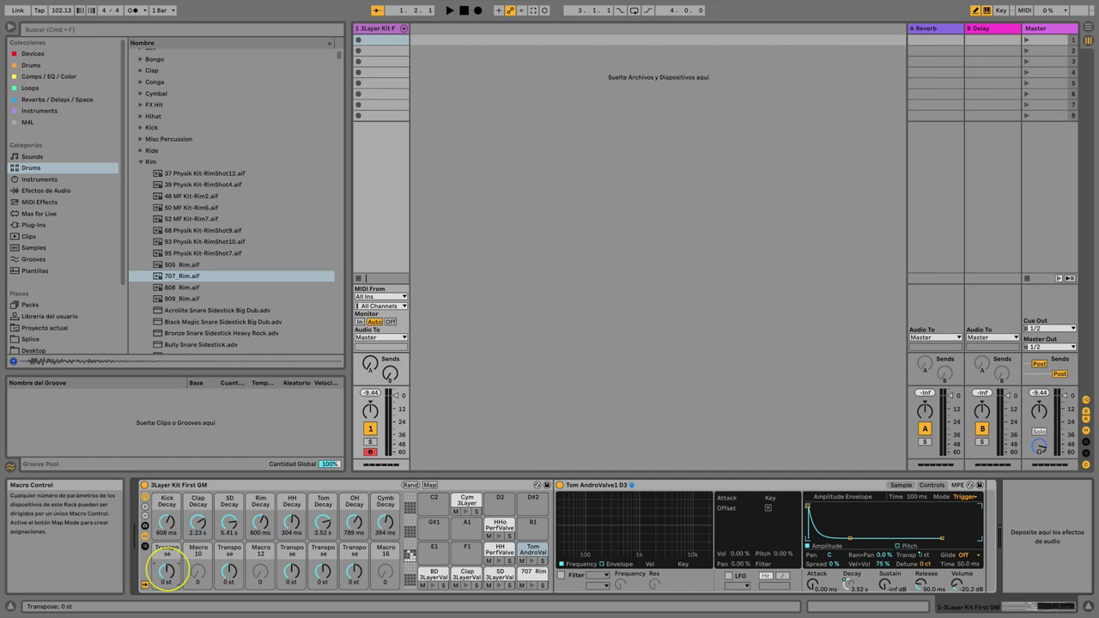
pyautogui.moveTo(167, 570)
pyautogui.mouseDown()
pyautogui.moveTo(167, 556)
pyautogui.moveTo(166, 567)
pyautogui.mouseUp()
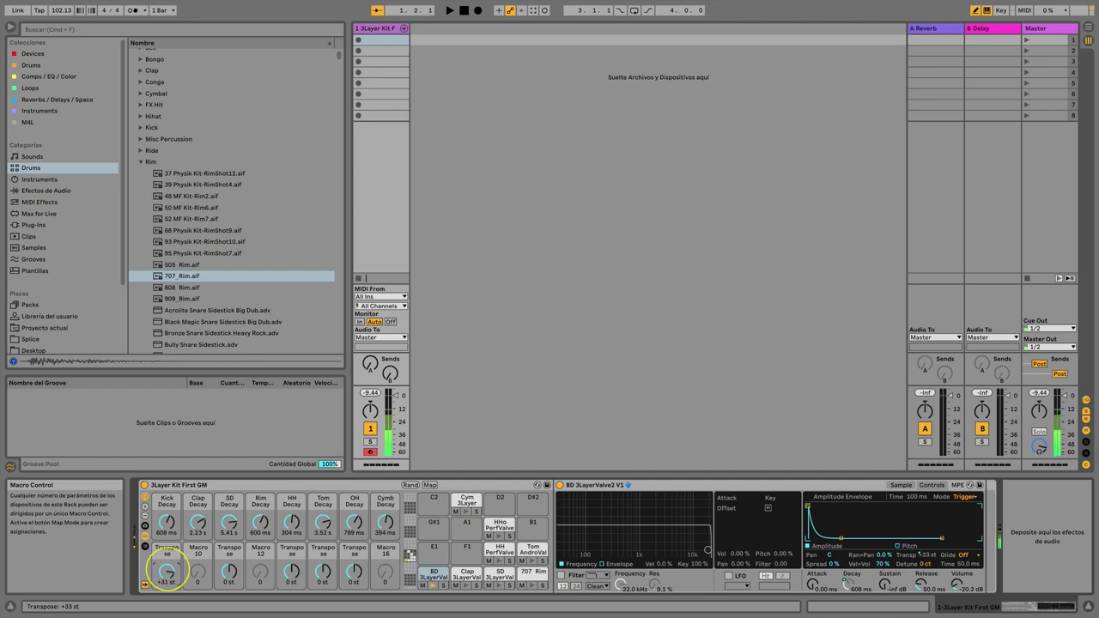
pyautogui.moveTo(166, 570); pyautogui.dragTo(167, 570)
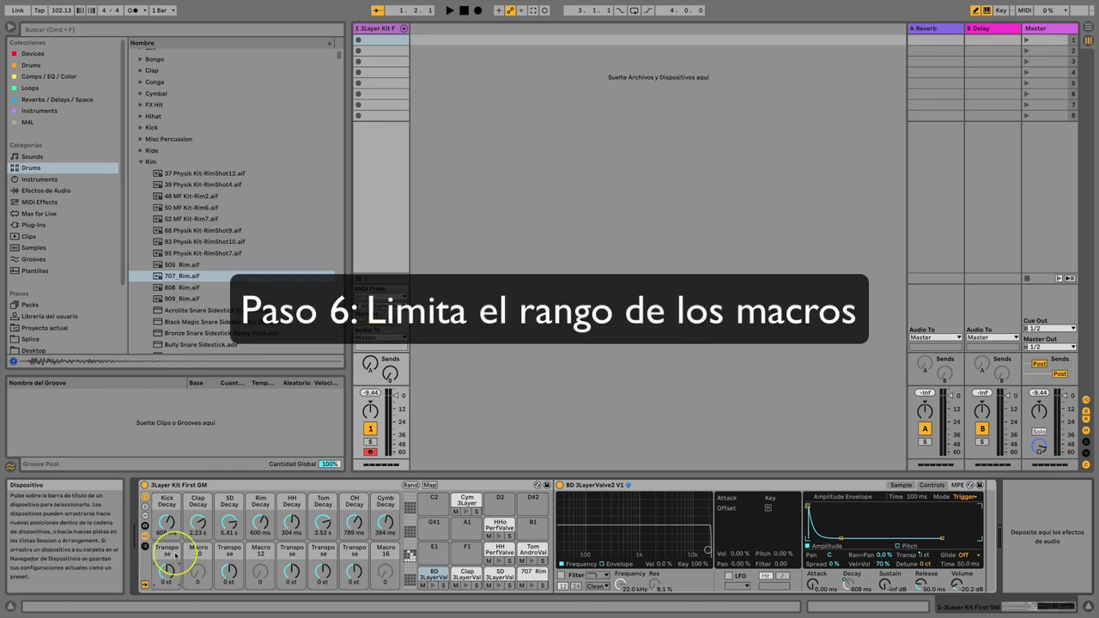
# Limit the macro range of all five transpose mappings to a minimum of -12 st and a maximum of +12 st.
pyautogui.click(430, 486)
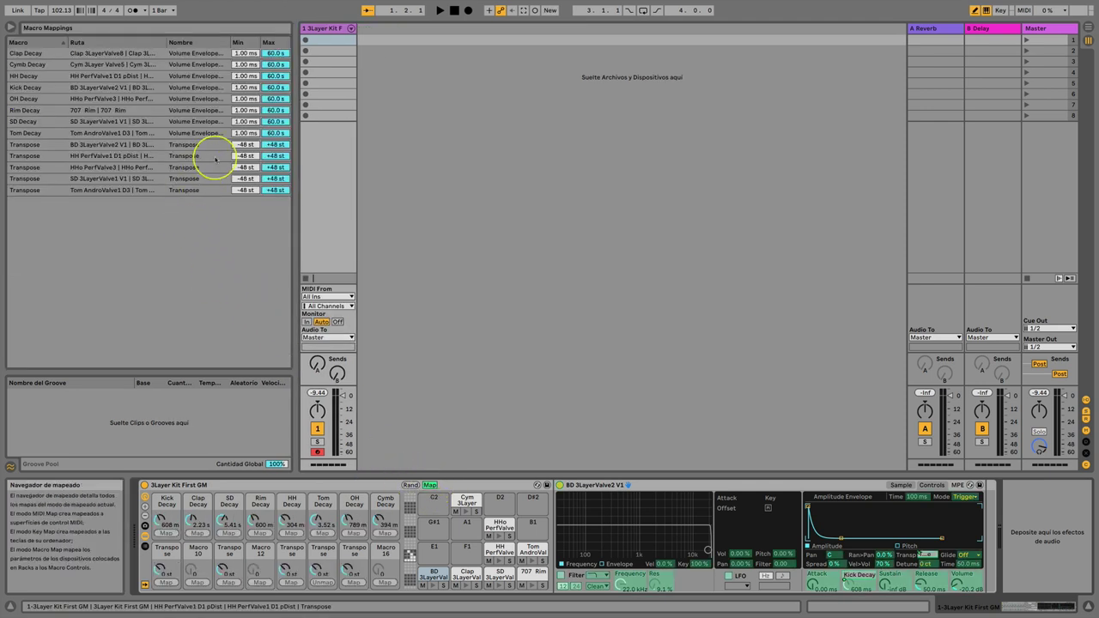
pyautogui.click(246, 145)
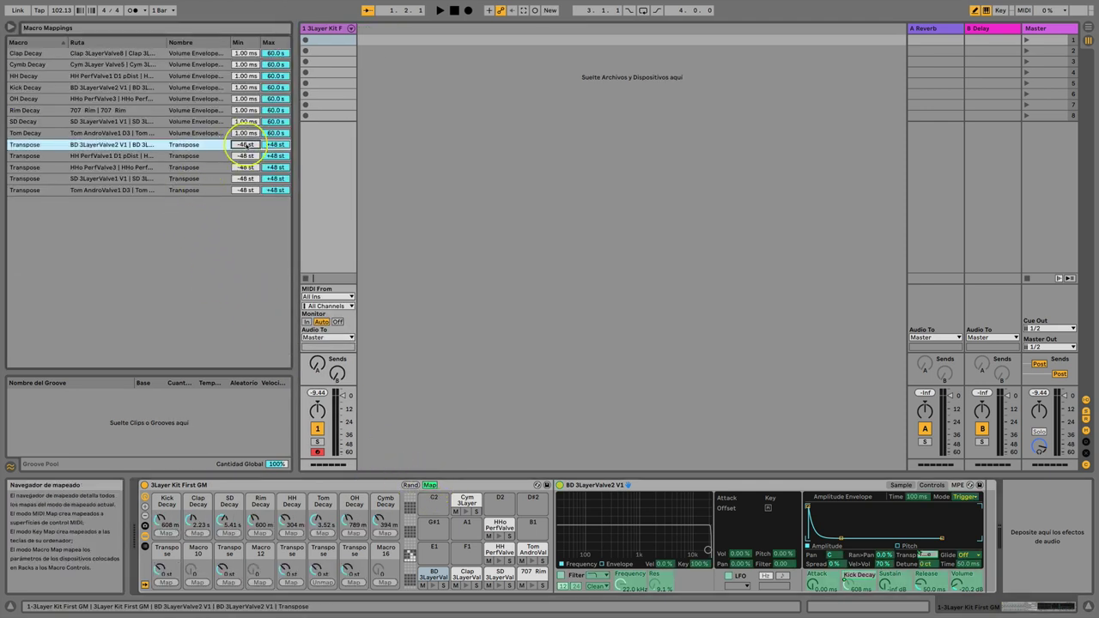
pyautogui.moveTo(246, 145)
pyautogui.mouseDown()
pyautogui.moveTo(246, 126)
pyautogui.moveTo(245, 145)
pyautogui.mouseUp()
pyautogui.moveTo(245, 145); pyautogui.dragTo(246, 148)
pyautogui.moveTo(246, 156); pyautogui.dragTo(246, 125)
pyautogui.moveTo(246, 167)
pyautogui.mouseDown()
pyautogui.moveTo(247, 136)
pyautogui.moveTo(246, 148)
pyautogui.mouseUp()
pyautogui.moveTo(247, 191)
pyautogui.mouseDown()
pyautogui.moveTo(247, 160)
pyautogui.moveTo(275, 176)
pyautogui.mouseUp()
pyautogui.moveTo(275, 167); pyautogui.dragTo(275, 199)
pyautogui.moveTo(275, 191); pyautogui.dragTo(274, 221)
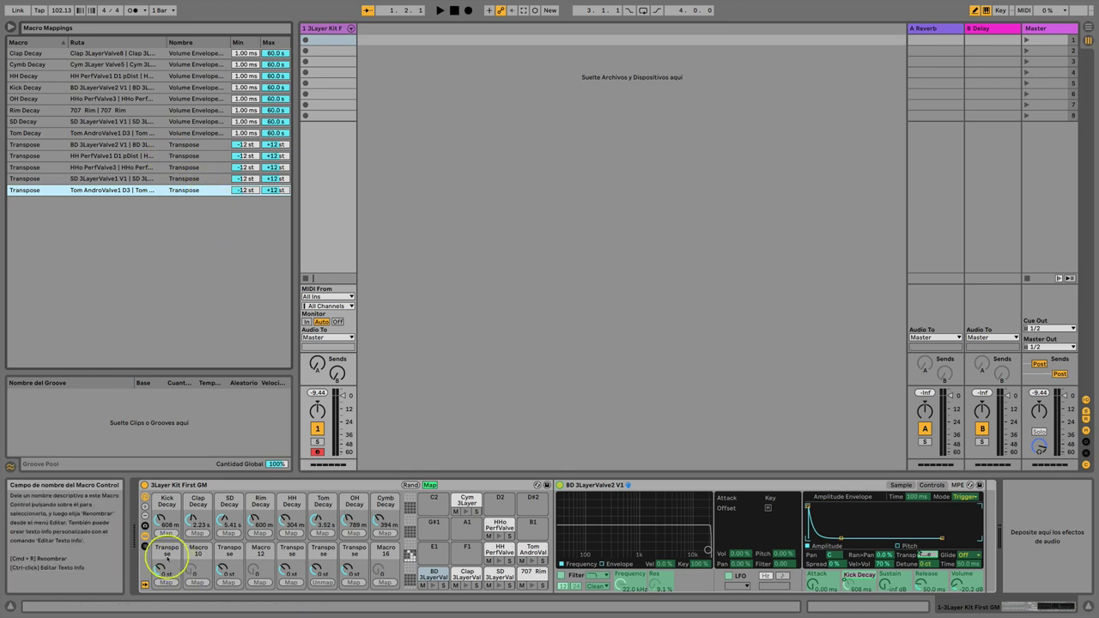
# Rename Macros 9, 11, 13, 14 and 15 as Kick Pitch, SD Pitch, HH Pitch, Tom Pitch and OH Pitch, and leave macro mapping mode.
pyautogui.click(166, 552)
pyautogui.press('super+r')
pyautogui.write('Kick PitchSD PitchHH Pitch')
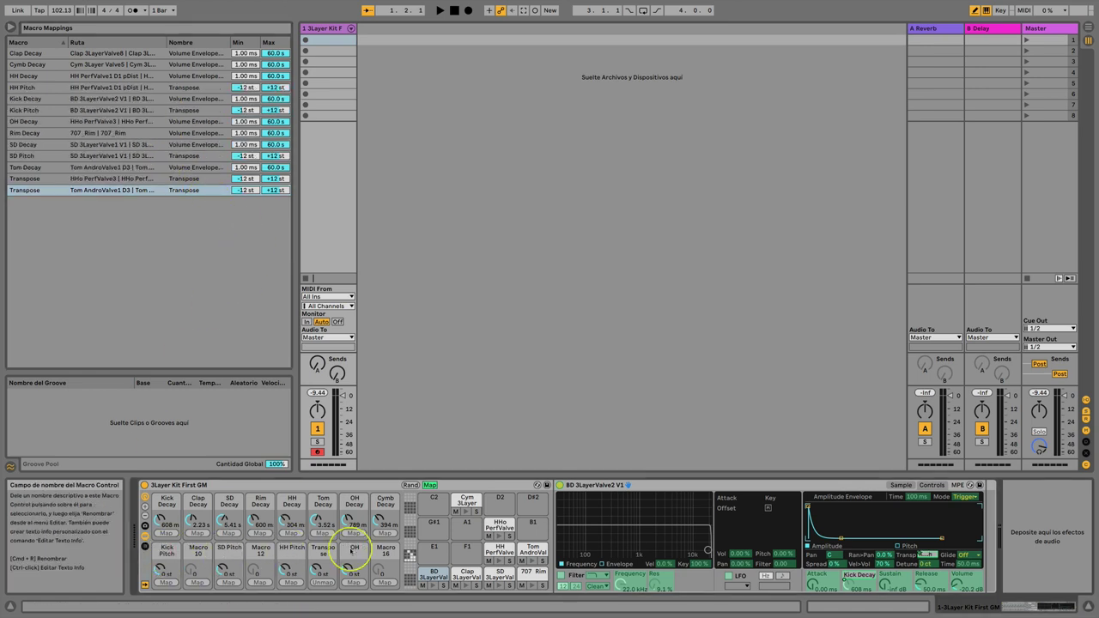
pyautogui.write('OH PitchTom Pitch')
pyautogui.click(429, 485)
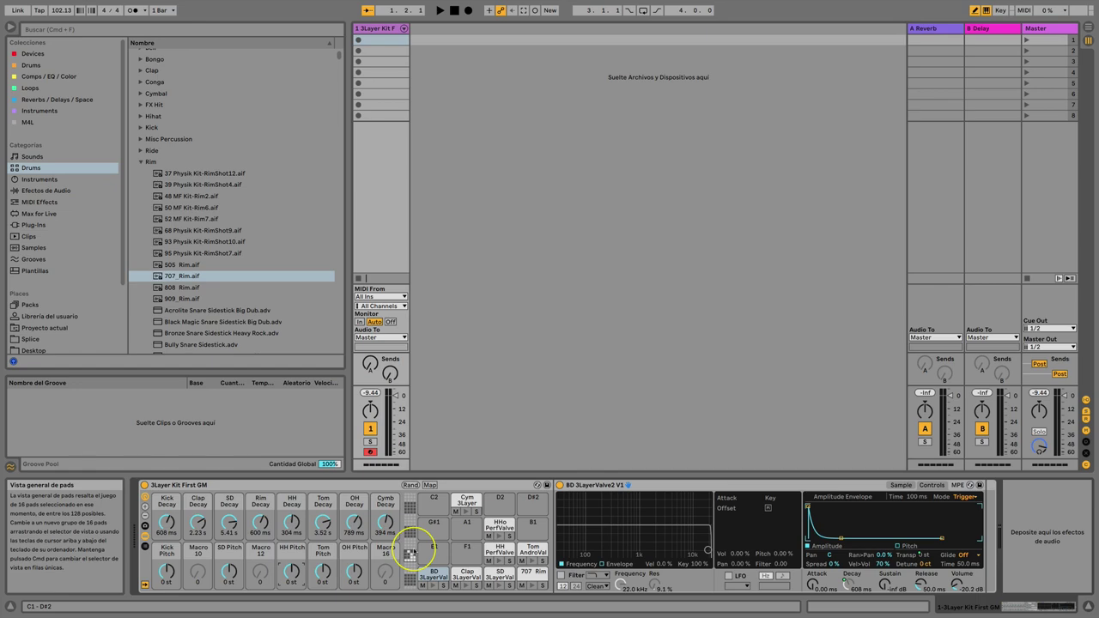
# Color the decay and pitch macros in matching pairs: kick pink, snare blue, hi-hat yellow, tom green and open hi-hat pale yellow.
pyautogui.rightClick(167, 551)
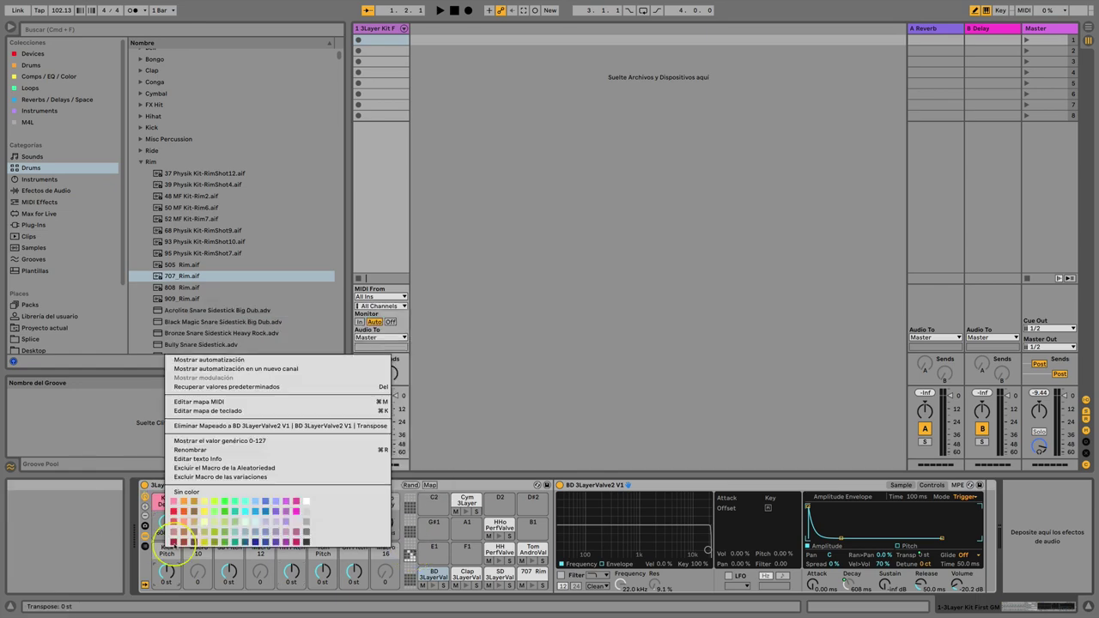
pyautogui.click(175, 503)
pyautogui.rightClick(229, 503)
pyautogui.rightClick(295, 504)
pyautogui.click(333, 467)
pyautogui.rightClick(357, 552)
pyautogui.click(395, 504)
pyautogui.rightClick(322, 552)
pyautogui.click(393, 504)
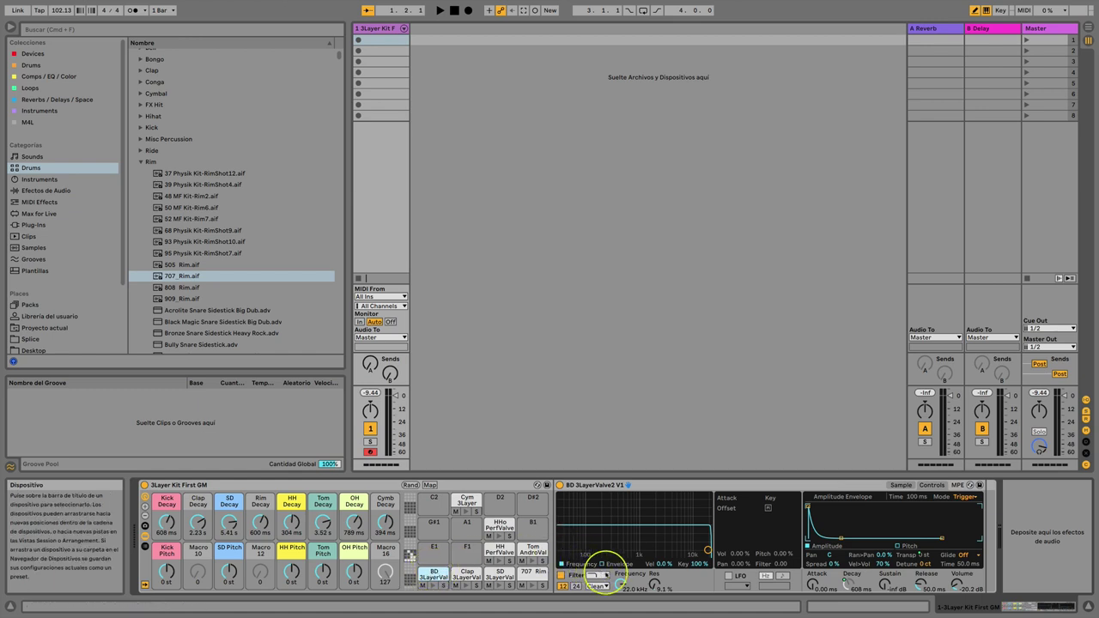
# Map the bass drum's filter frequency to Macro 16 and extend that mapping to all sibling pads.
pyautogui.rightClick(619, 584)
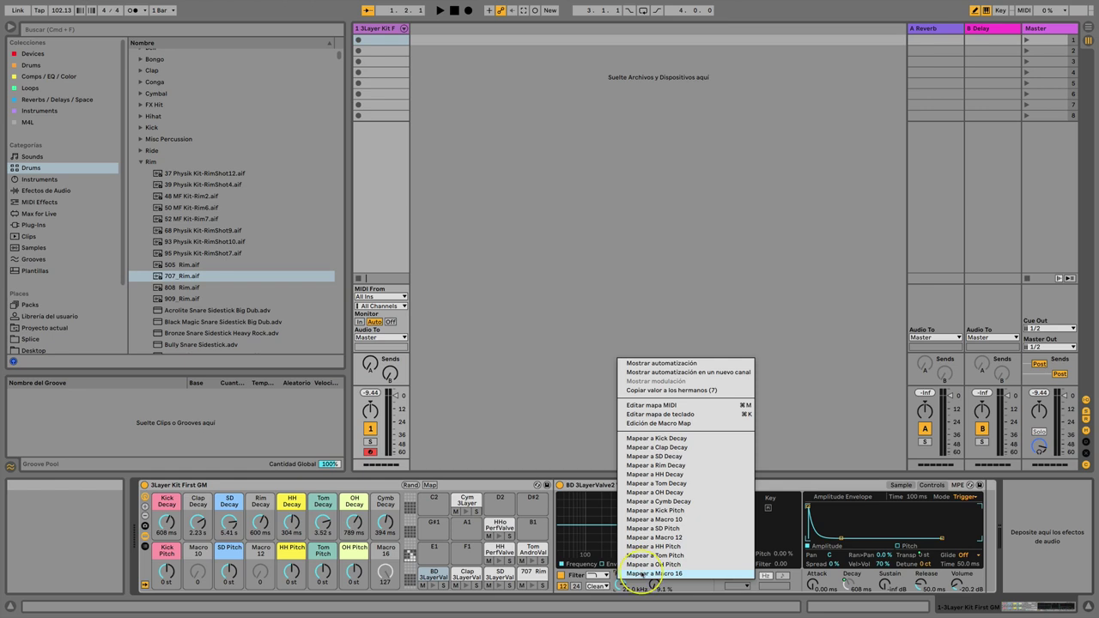
pyautogui.click(642, 573)
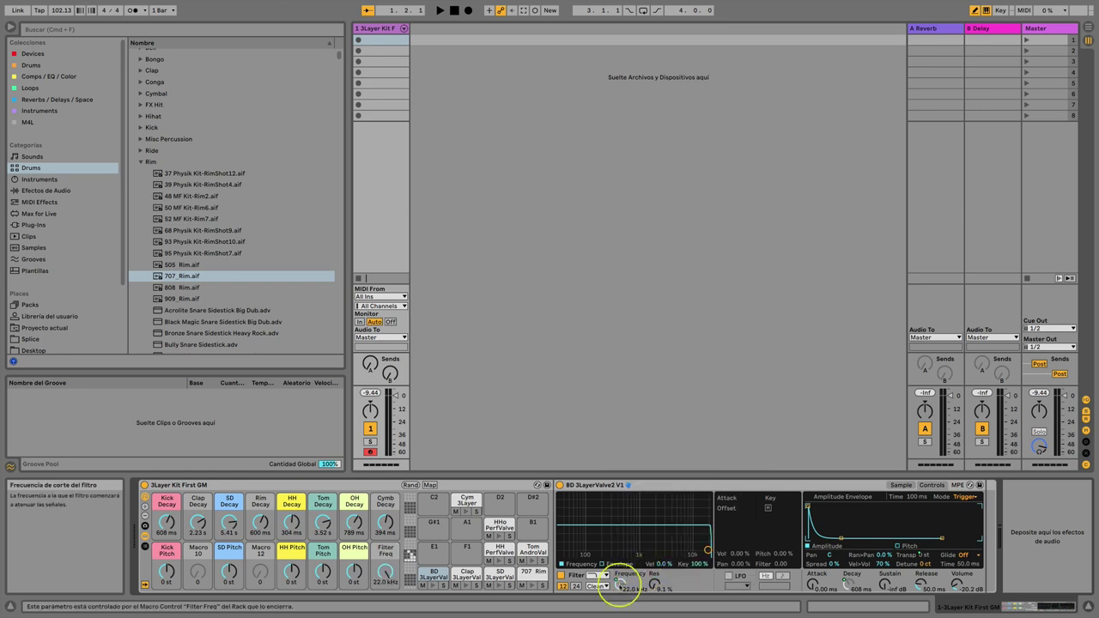
pyautogui.rightClick(619, 584)
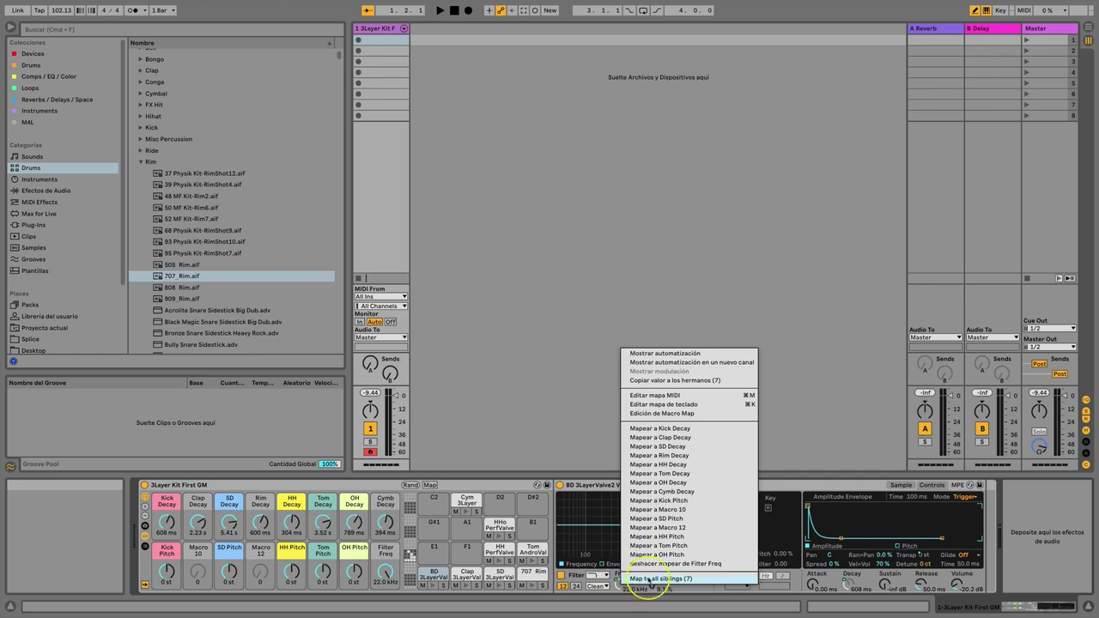
pyautogui.click(648, 579)
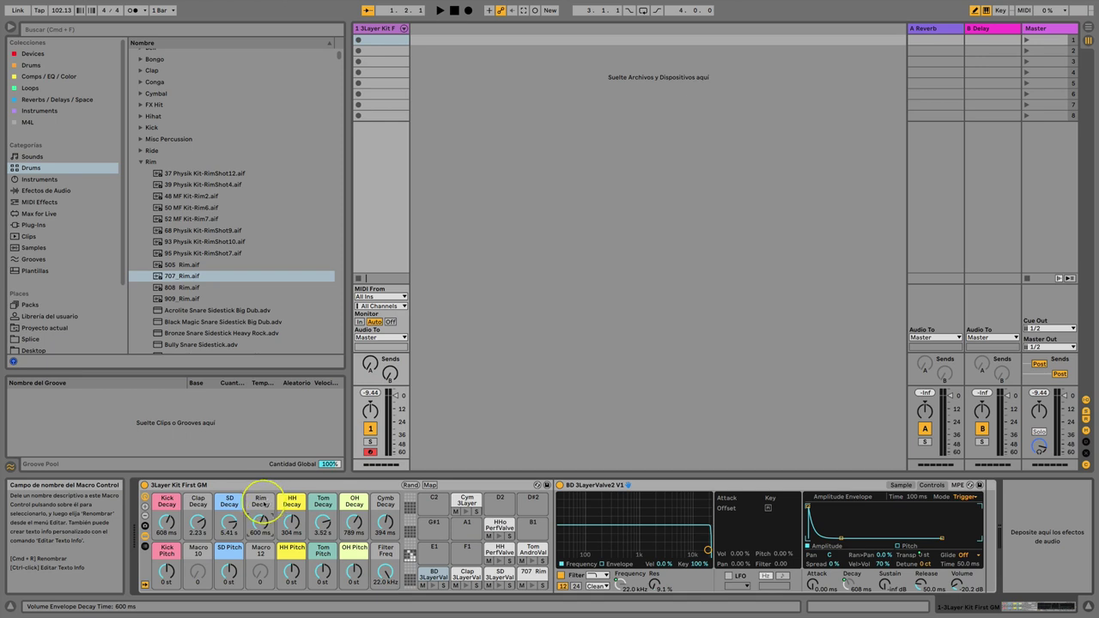
# Add a Reverb effect to the clap and rim pads.
pyautogui.click(56, 100)
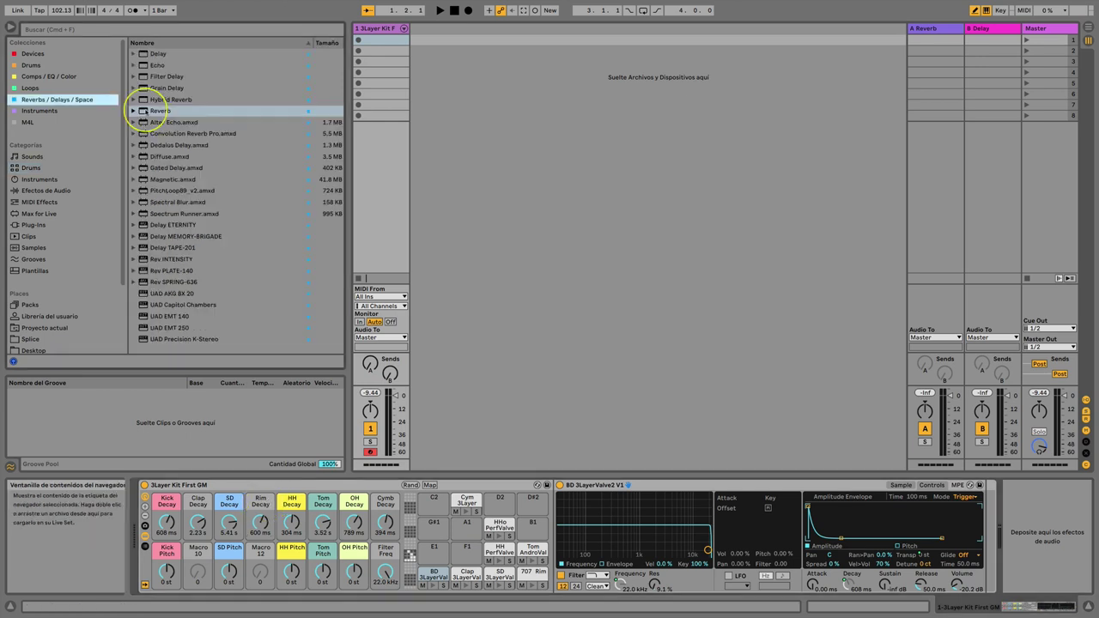
pyautogui.click(139, 112)
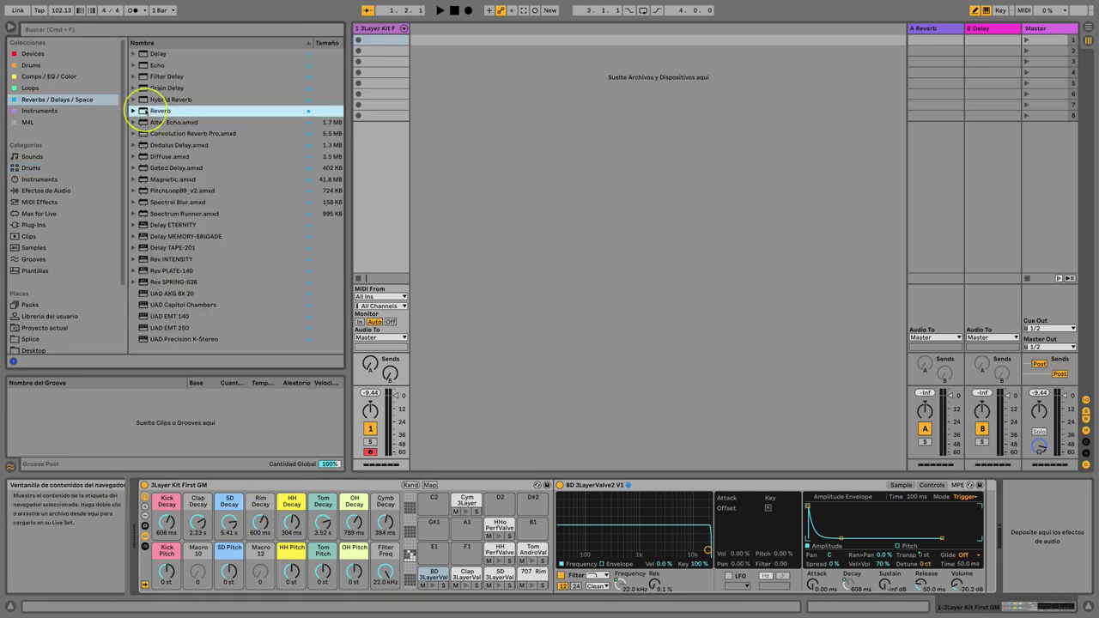
pyautogui.moveTo(139, 112); pyautogui.dragTo(730, 580)
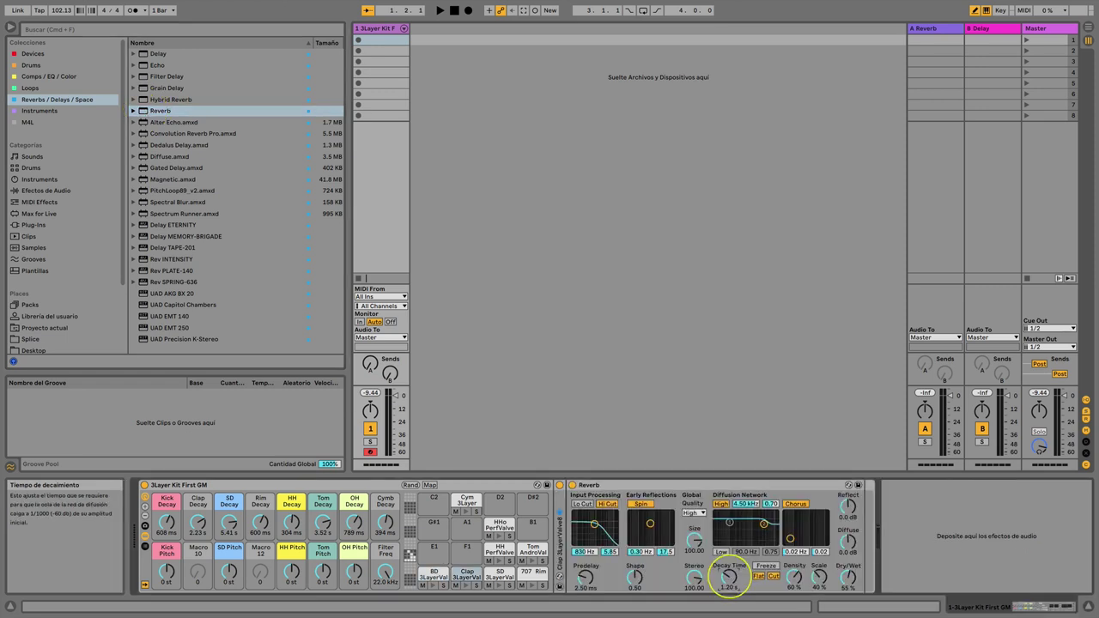
# Set the clap reverb's decay time to 4.15 s and map its Dry/Wet to Macro 10.
pyautogui.moveTo(728, 580); pyautogui.dragTo(728, 580)
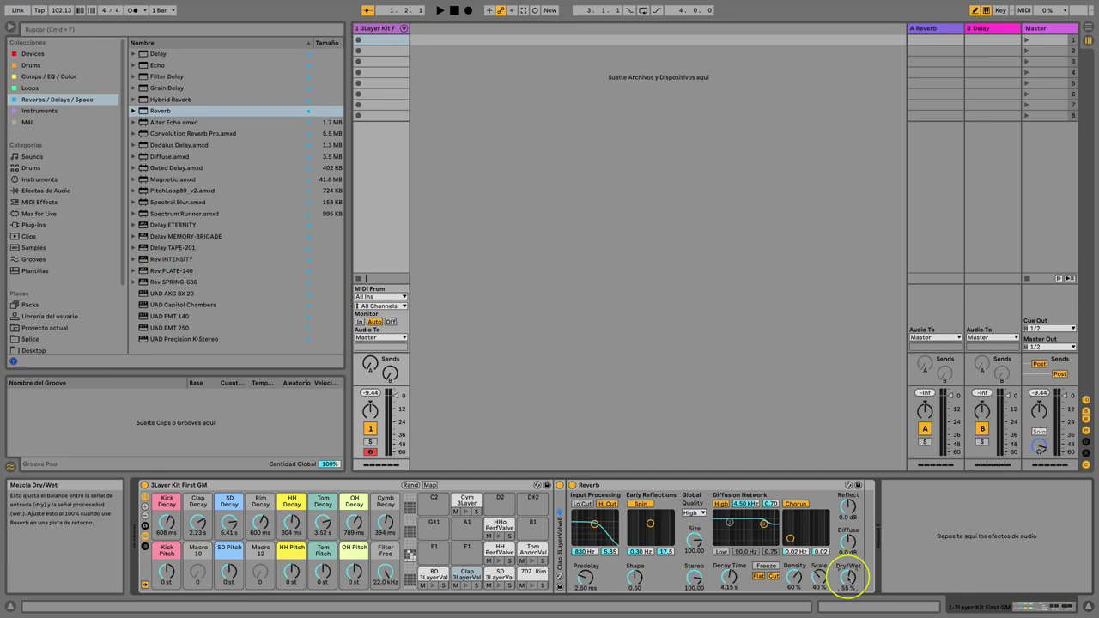
pyautogui.rightClick(848, 576)
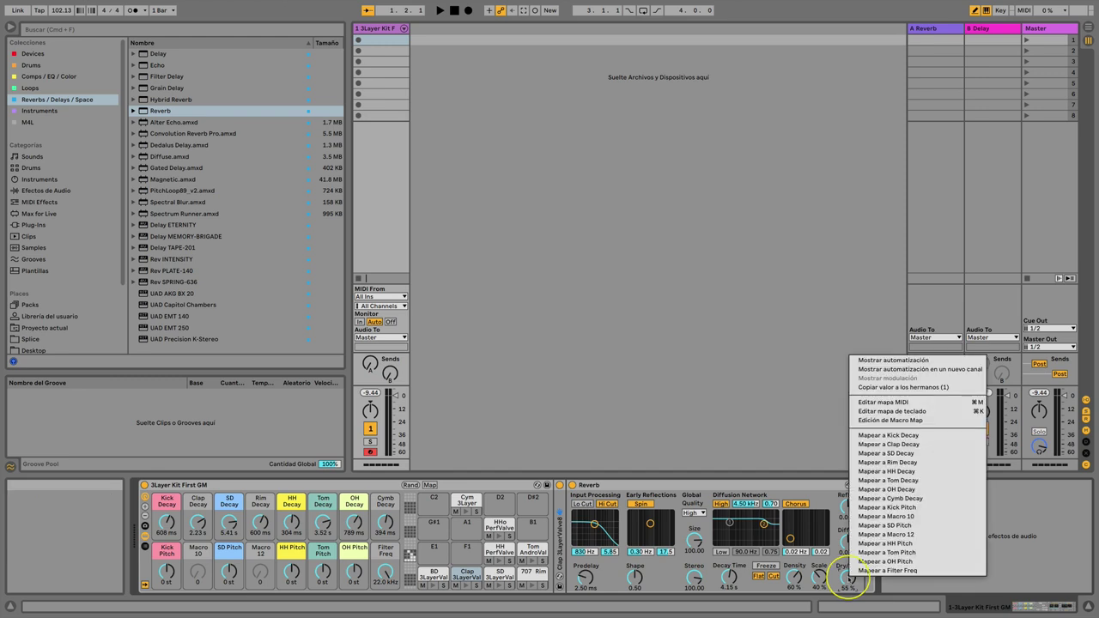
pyautogui.click(887, 516)
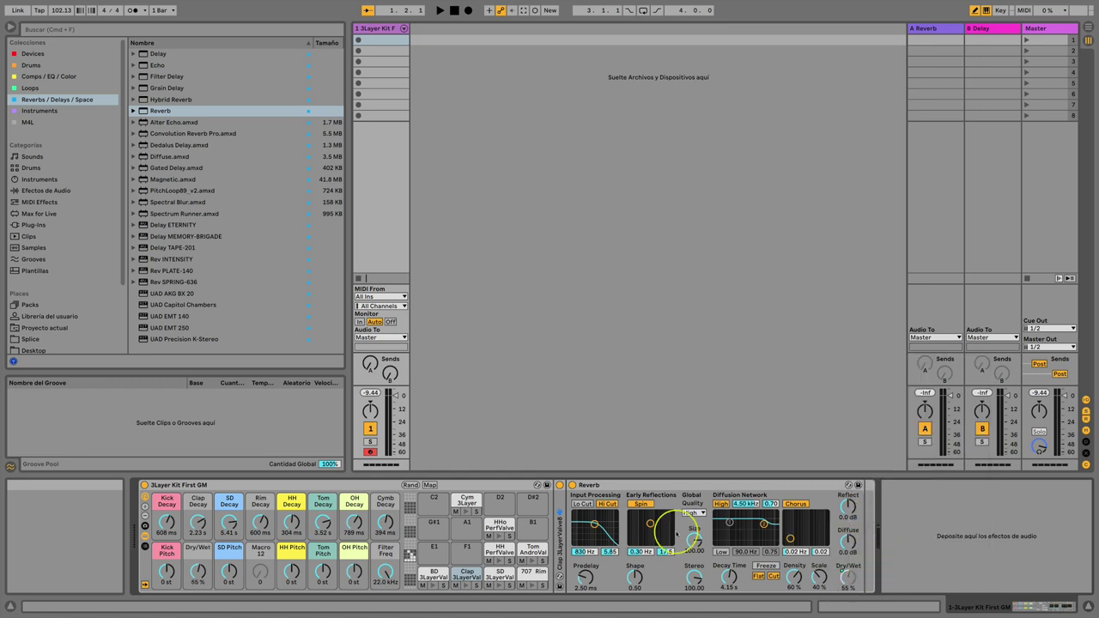
# Set the rim reverb's decay time to 4.15 s and map its Dry/Wet to Macro 12.
pyautogui.click(530, 571)
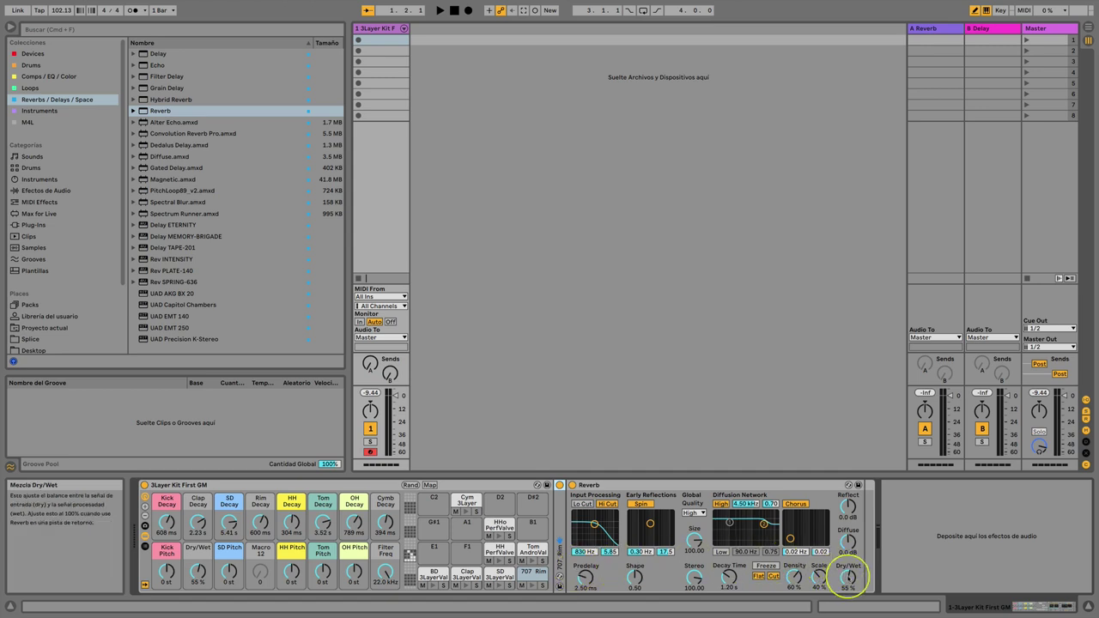
pyautogui.moveTo(724, 581); pyautogui.dragTo(736, 578)
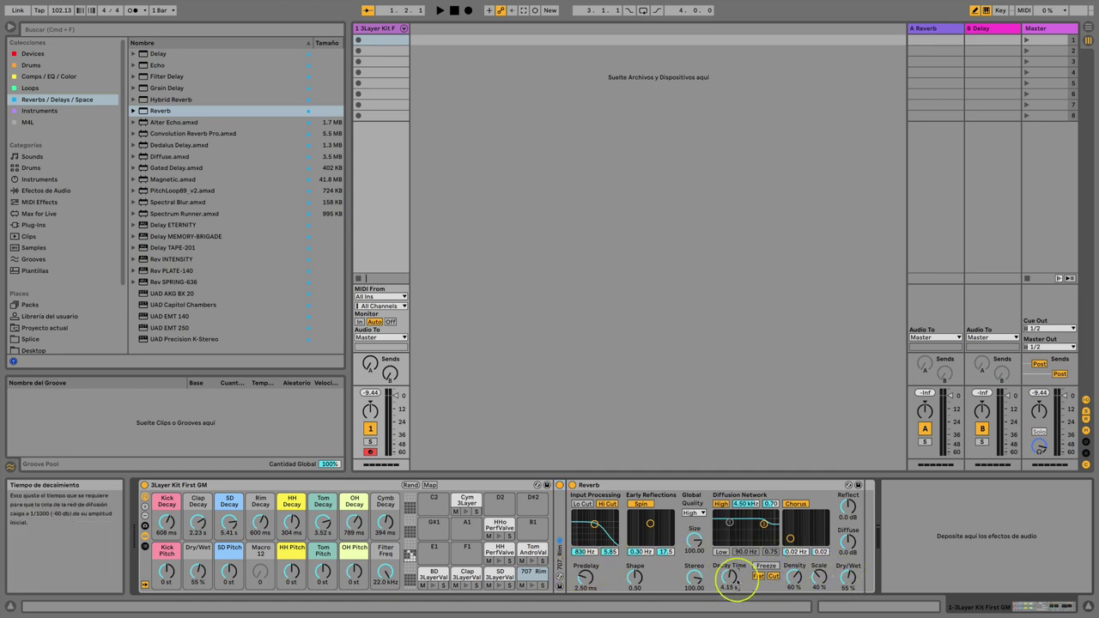
pyautogui.rightClick(848, 578)
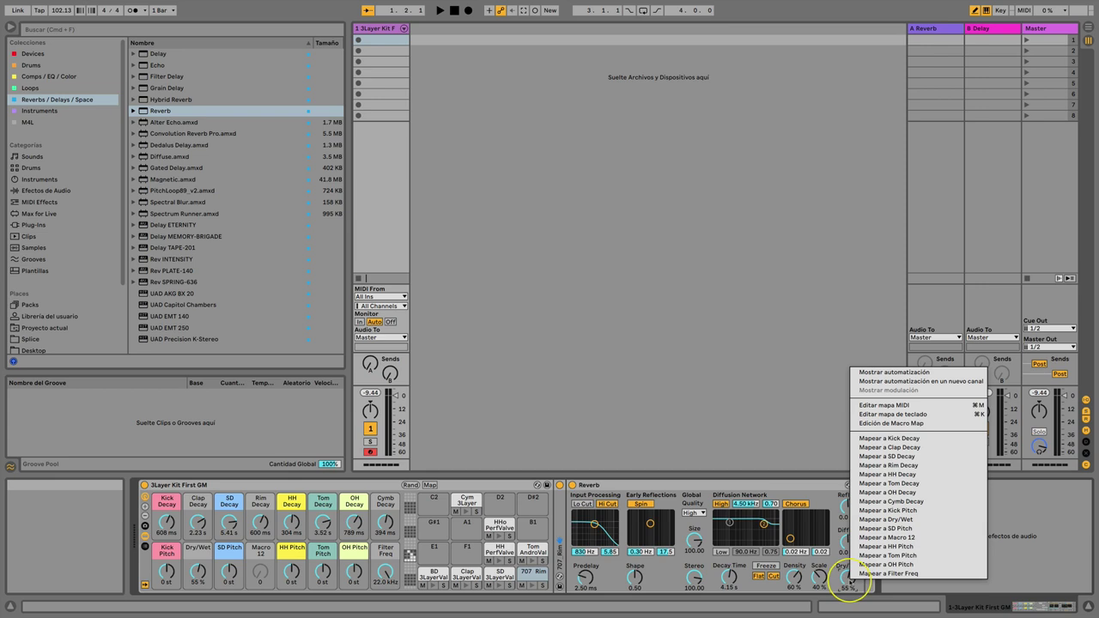
pyautogui.click(879, 538)
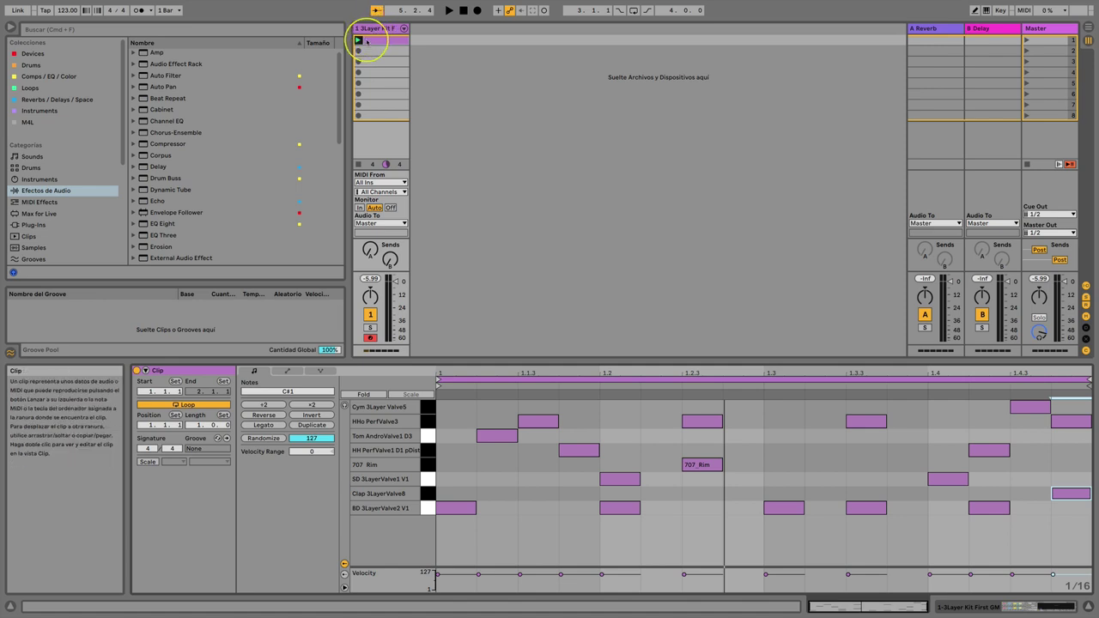
# With the drum clip playing, set Kick Decay to 82.9 ms, the clap Dry/Wet to 16 % and the rim Dry/Wet to 14 %.
pyautogui.click(376, 28)
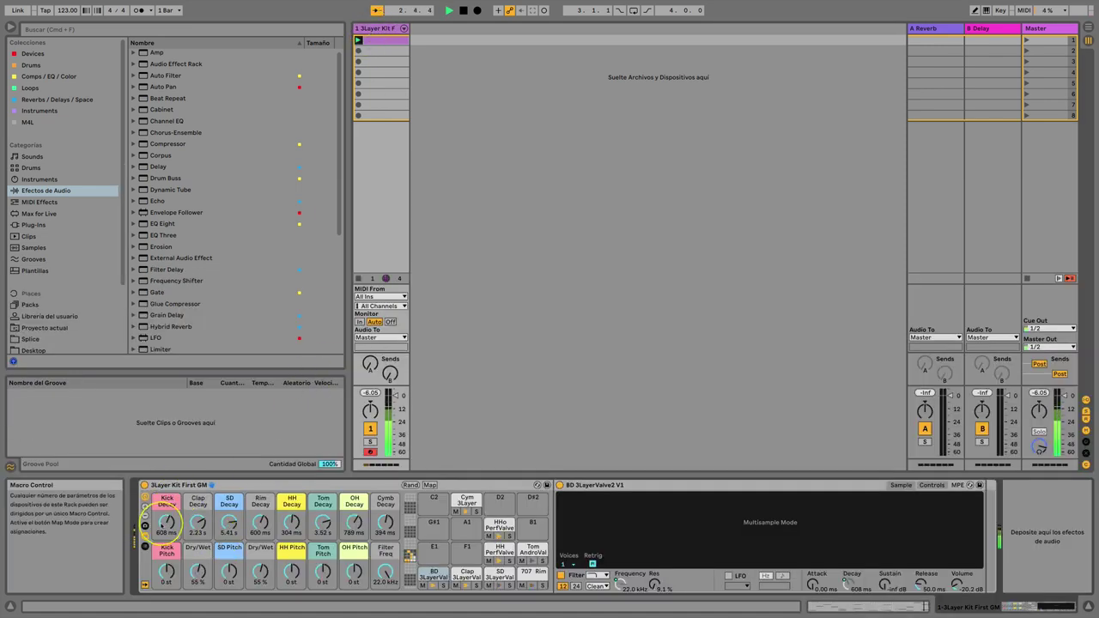
pyautogui.moveTo(168, 517); pyautogui.dragTo(167, 521)
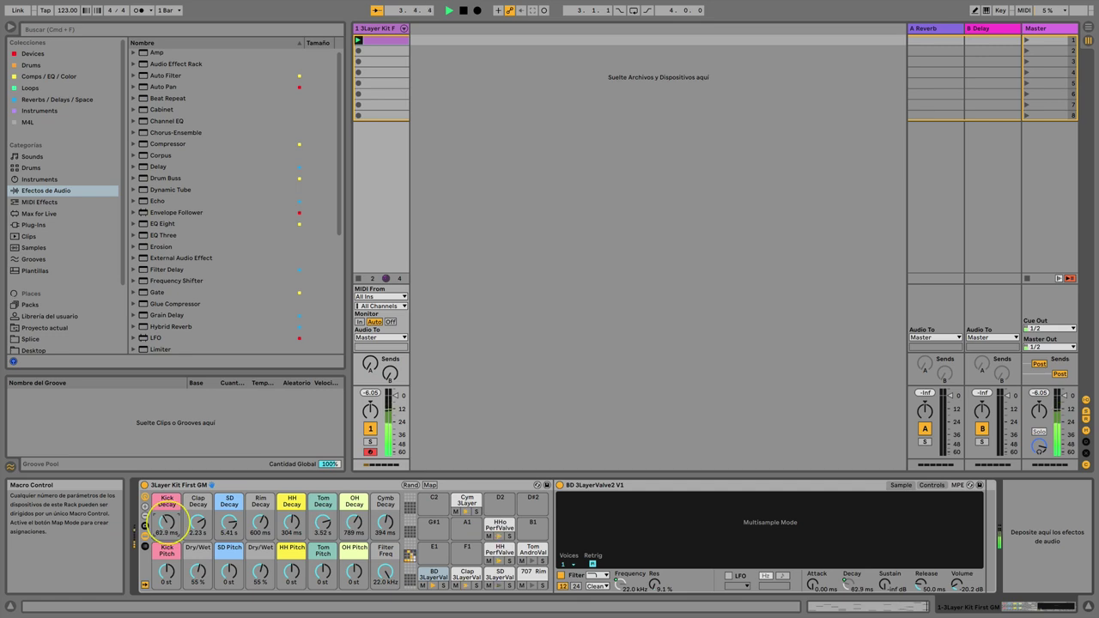
pyautogui.moveTo(198, 568); pyautogui.dragTo(198, 575)
pyautogui.moveTo(264, 572); pyautogui.dragTo(268, 576)
pyautogui.moveTo(198, 568); pyautogui.dragTo(195, 573)
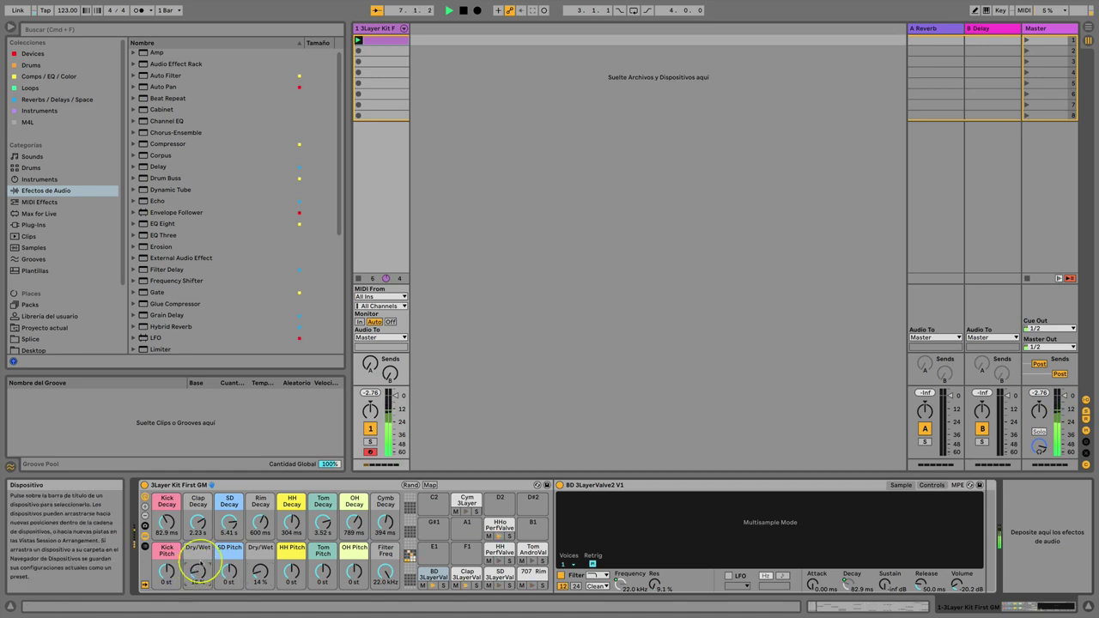
# Set Tom Pitch to +4 st, OH Decay to 181 ms, HH Decay to 69.7 ms, Kick Decay to 1.12 s and Kick Pitch to +5 st.
pyautogui.moveTo(323, 573); pyautogui.dragTo(323, 569)
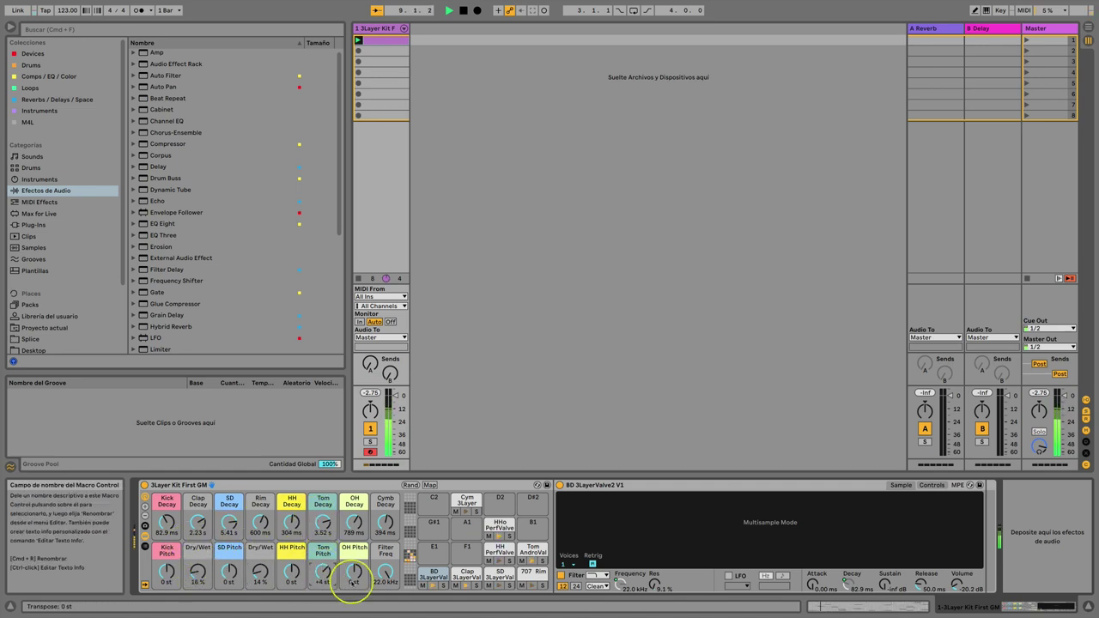
pyautogui.moveTo(292, 521)
pyautogui.mouseDown()
pyautogui.moveTo(355, 521)
pyautogui.moveTo(293, 524)
pyautogui.mouseUp()
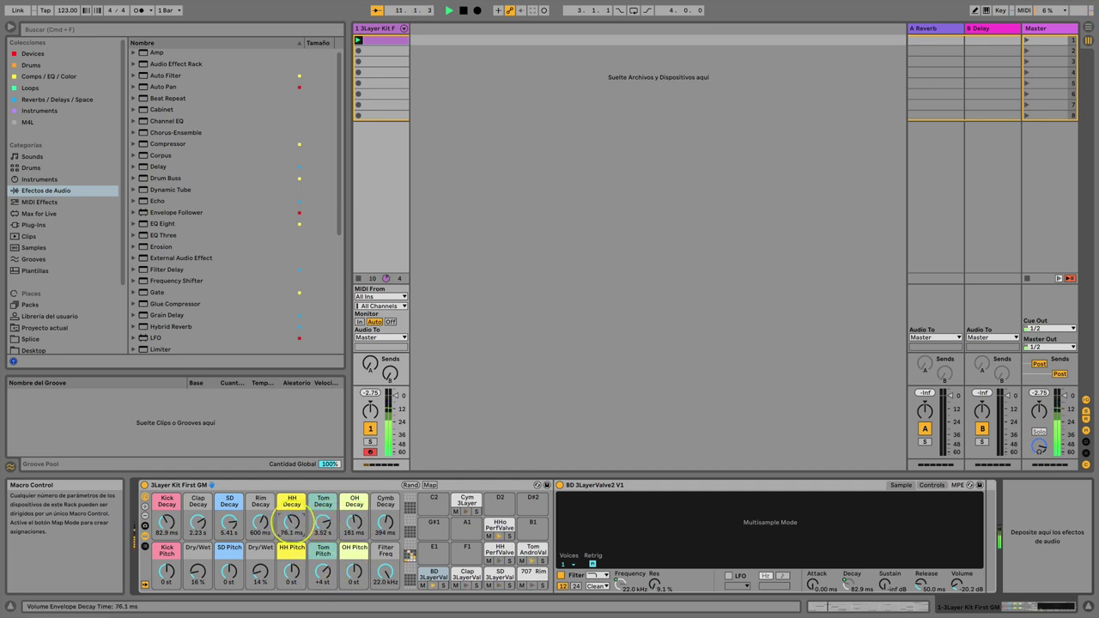
pyautogui.moveTo(166, 521); pyautogui.dragTo(166, 511)
pyautogui.moveTo(166, 574); pyautogui.dragTo(167, 572)
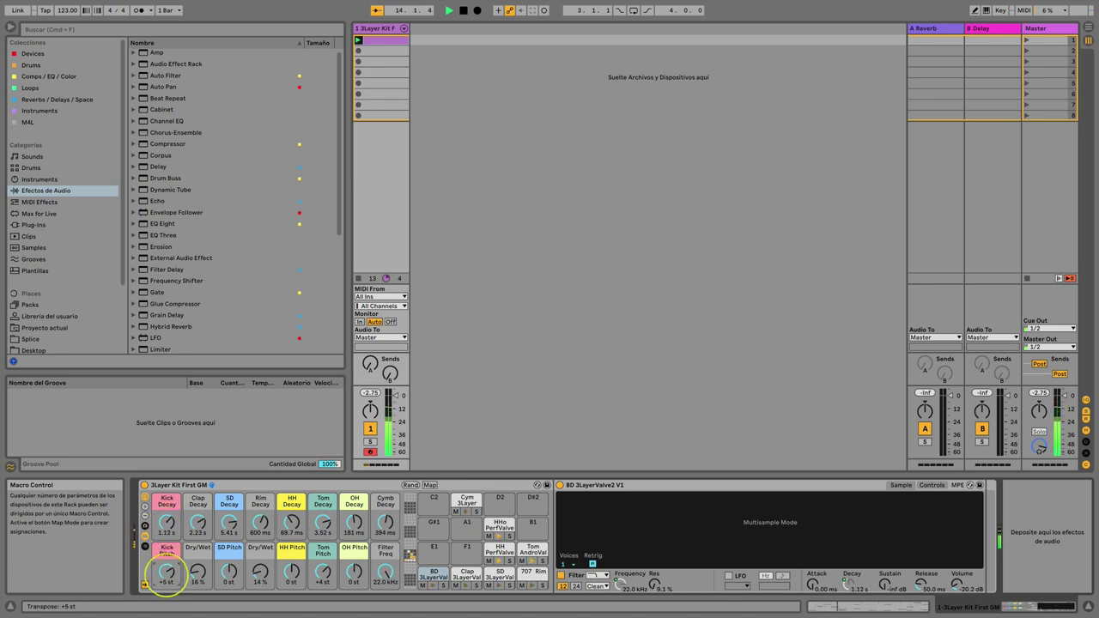
# Set Clap Decay to 181 ms, SD Decay 21.2 s, SD Pitch +8 st, Rim Decay 1.12 s, HH Decay 45.2 ms, Tom Decay 938 ms, OH Decay 128 ms.
pyautogui.moveTo(197, 522); pyautogui.dragTo(231, 525)
pyautogui.moveTo(230, 574); pyautogui.dragTo(230, 572)
pyautogui.moveTo(261, 525); pyautogui.dragTo(323, 525)
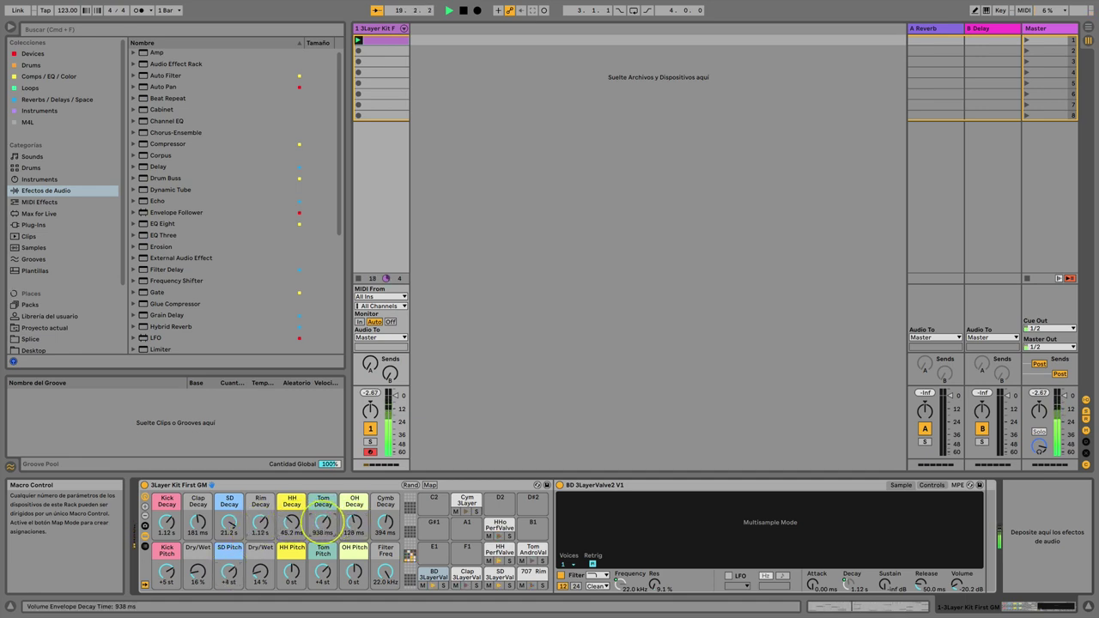
# Set the rim Dry/Wet to 4.7 %, Rim Decay to 98.6 ms, Kick Decay to 558 ms, Clap Decay to 76.1 ms and Tom Decay to 789 ms.
pyautogui.moveTo(255, 568); pyautogui.dragTo(258, 578)
pyautogui.moveTo(260, 516); pyautogui.dragTo(166, 525)
pyautogui.moveTo(197, 522); pyautogui.dragTo(197, 520)
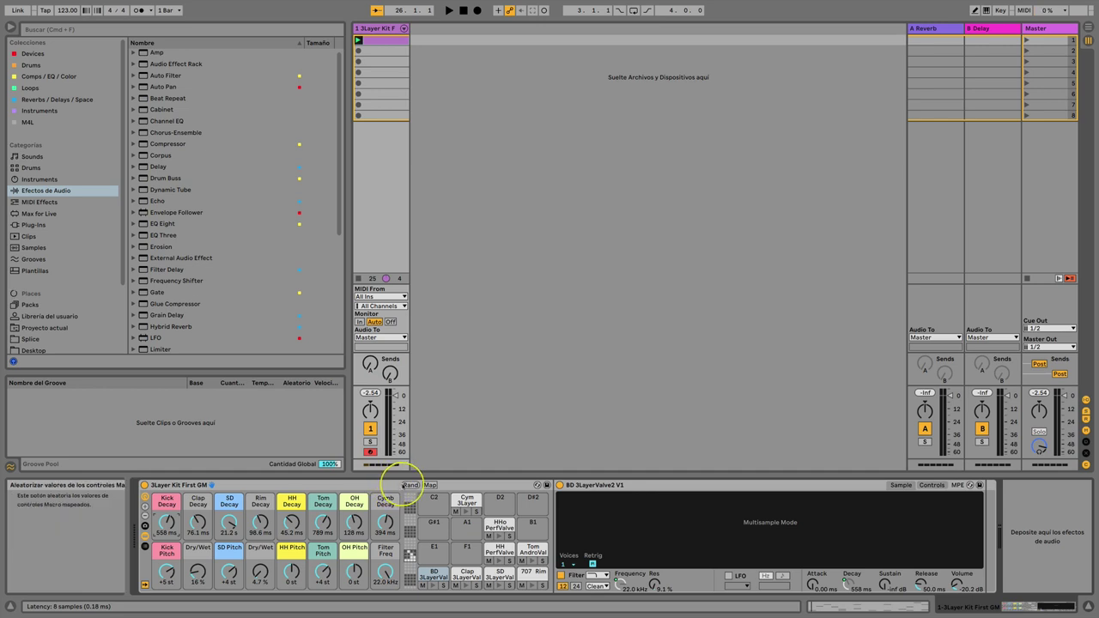
# Randomize all the drum rack's macros four times while the drum clip plays.
pyautogui.press('space')
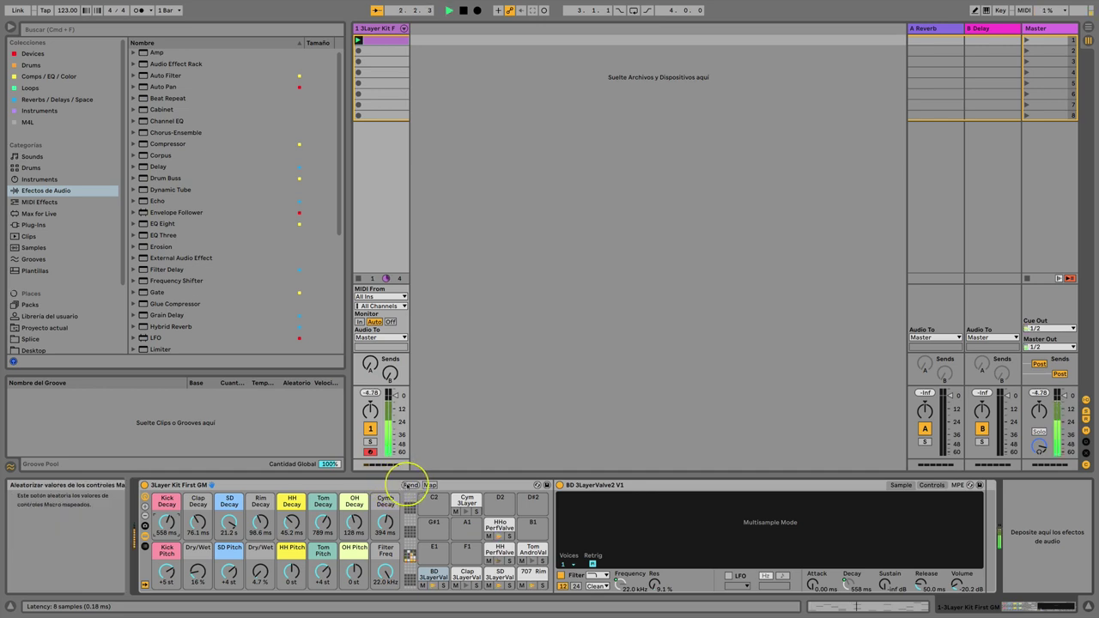
pyautogui.click(410, 485)
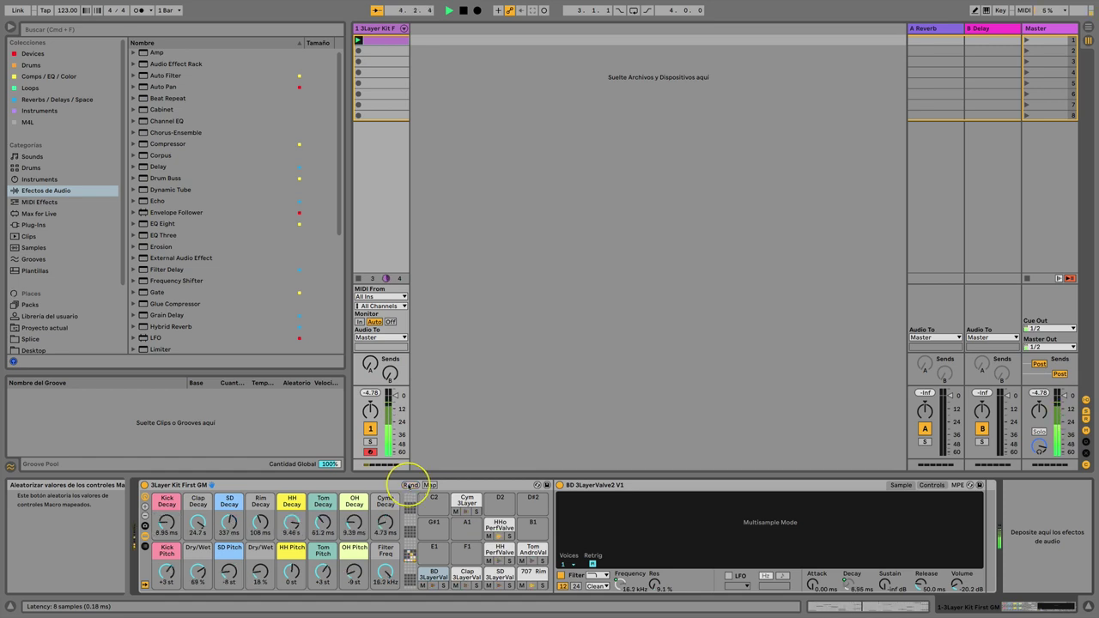
pyautogui.click(410, 485)
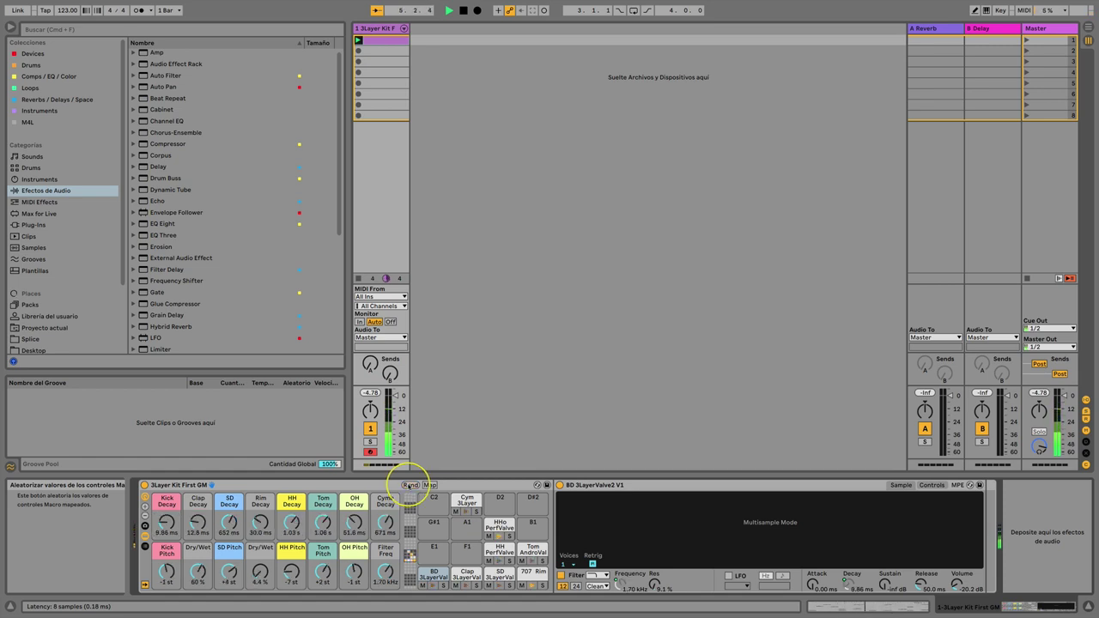
pyautogui.click(411, 485)
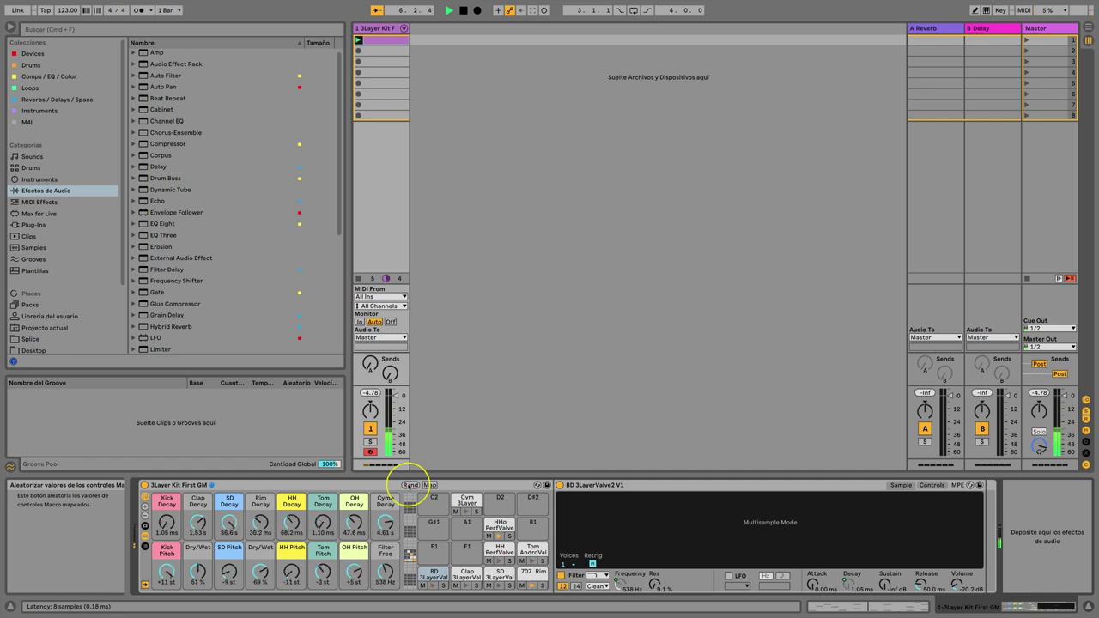
pyautogui.click(410, 485)
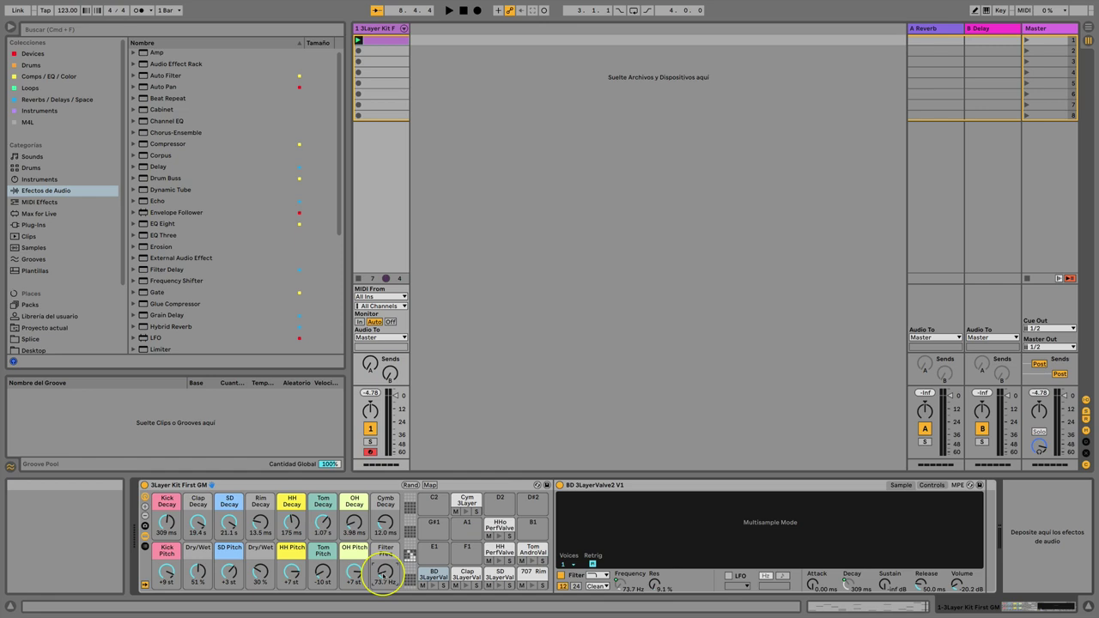
# Exclude the Filter Freq macro from randomization and set it to 22.0 kHz.
pyautogui.moveTo(385, 573); pyautogui.dragTo(385, 574)
pyautogui.rightClick(384, 574)
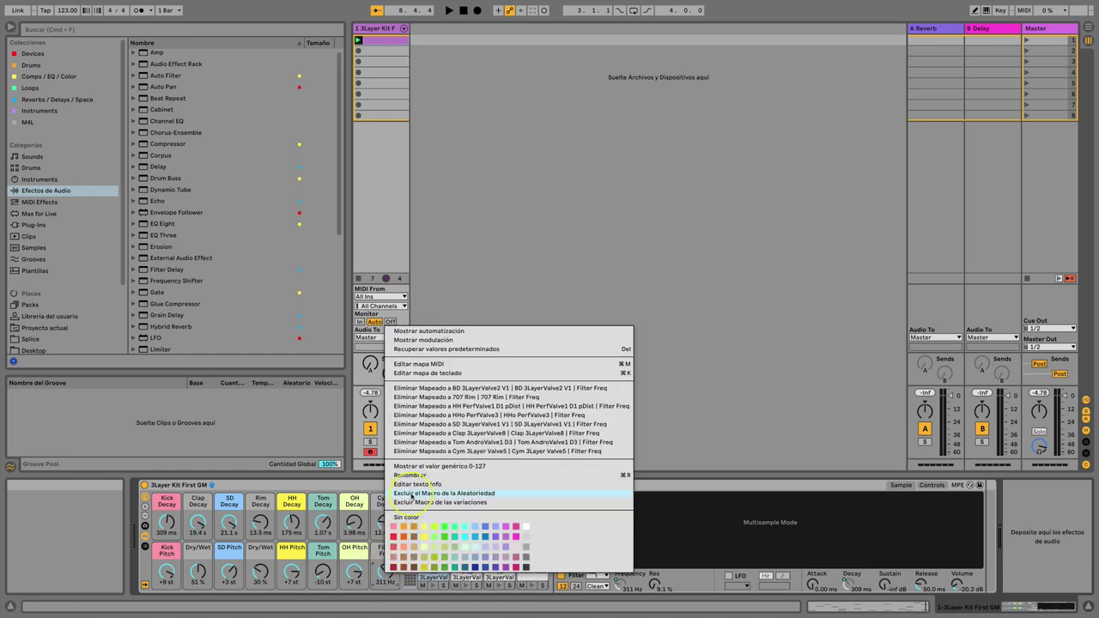
pyautogui.click(412, 493)
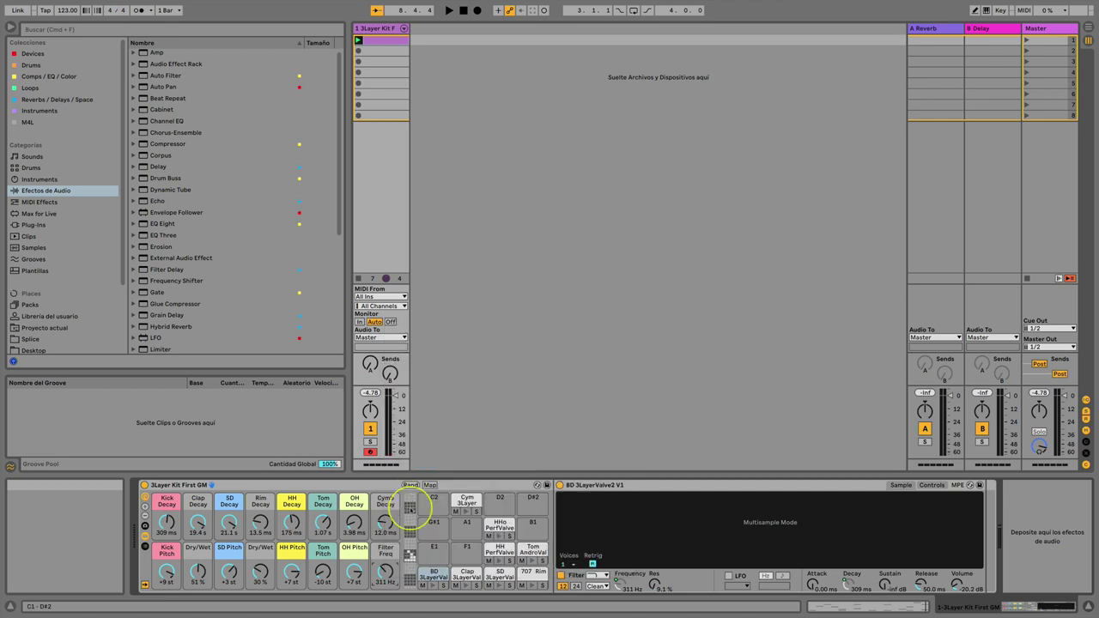
pyautogui.moveTo(385, 573); pyautogui.dragTo(388, 571)
# With the drum clip playing, randomize the rack's macros four times while Filter Freq is excluded.
pyautogui.press('space')
pyautogui.click(411, 485)
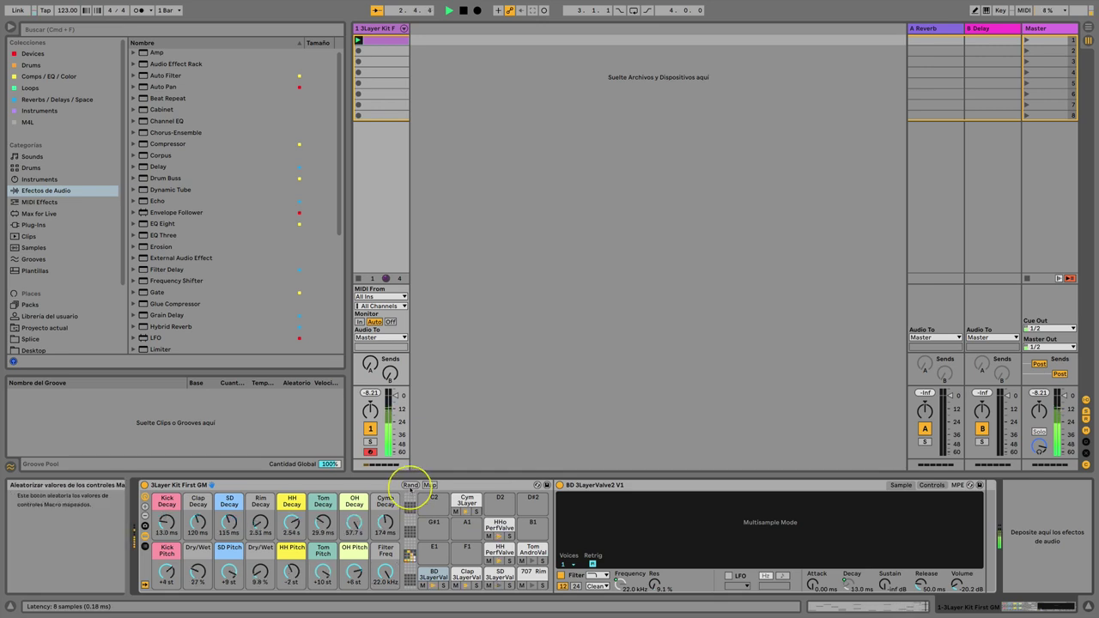
pyautogui.click(411, 485)
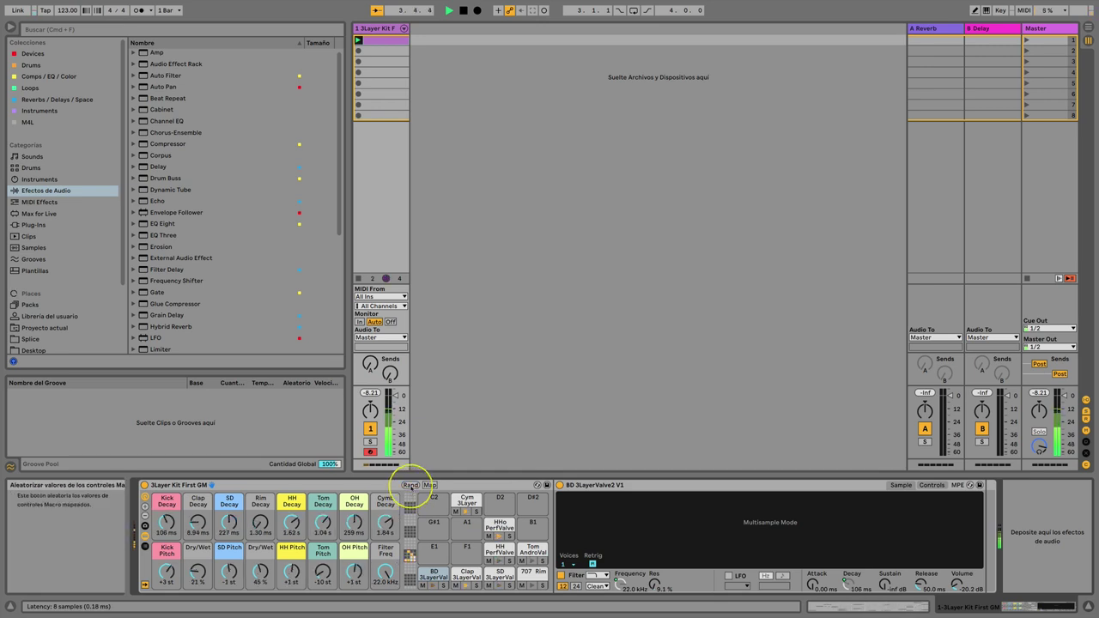
pyautogui.click(410, 485)
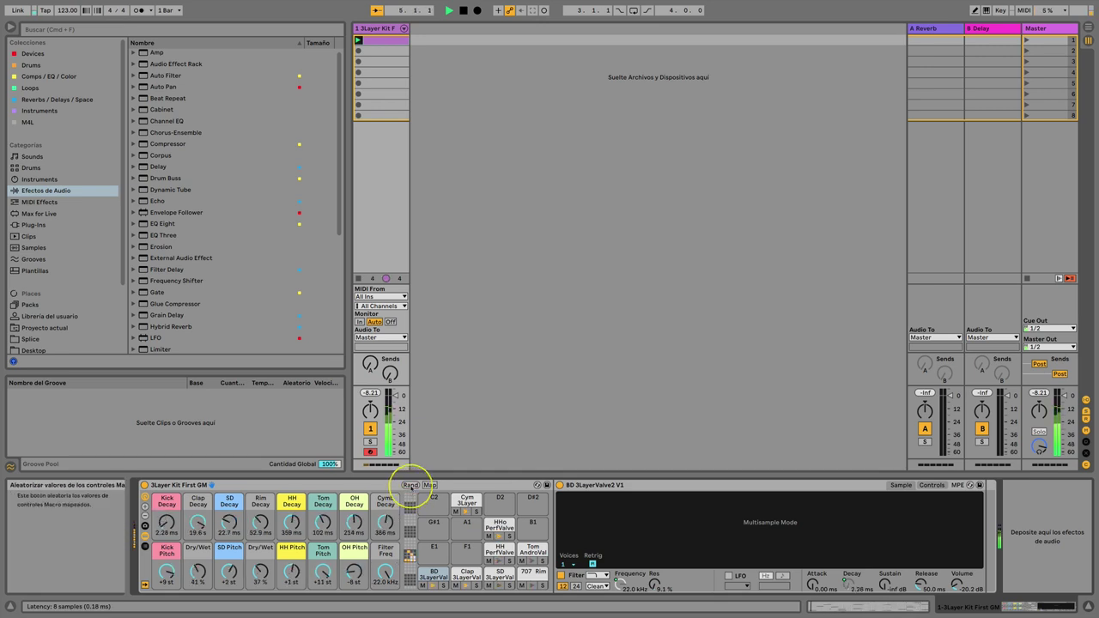
pyautogui.click(411, 485)
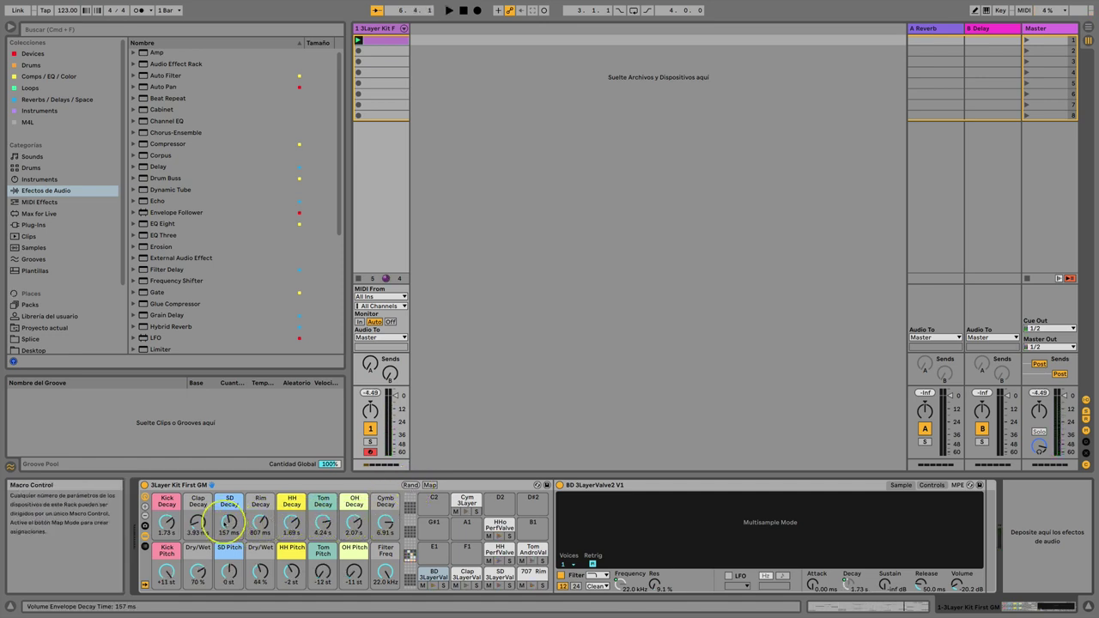
# Show the rack's macro variations, play the clip briefly, and store the current macro settings as a variation named "Acid hat".
pyautogui.click(145, 526)
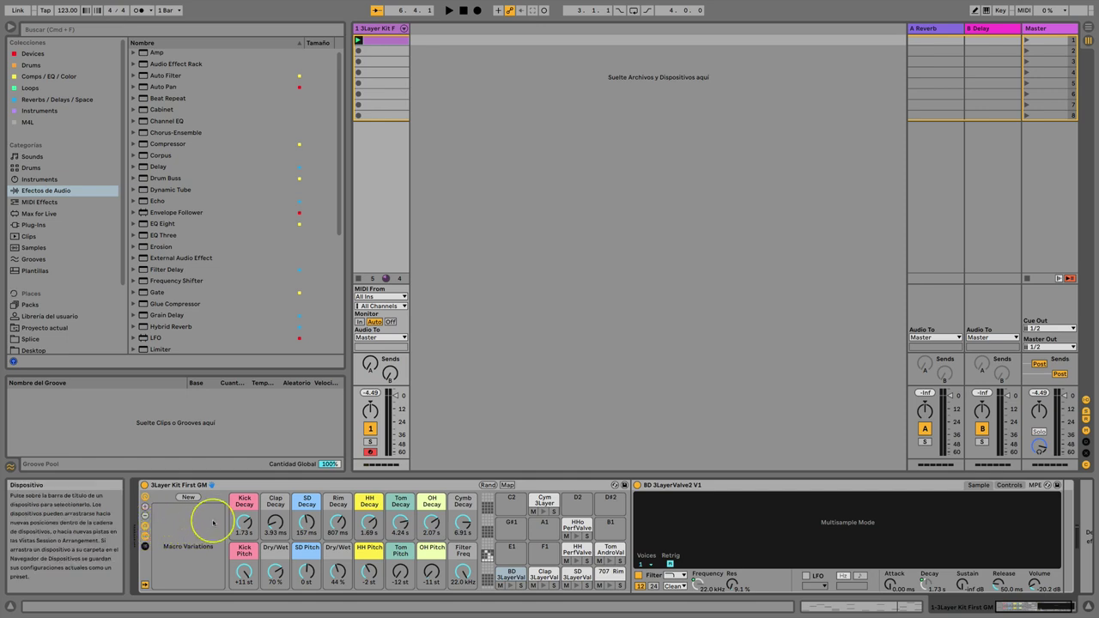
pyautogui.press('space')
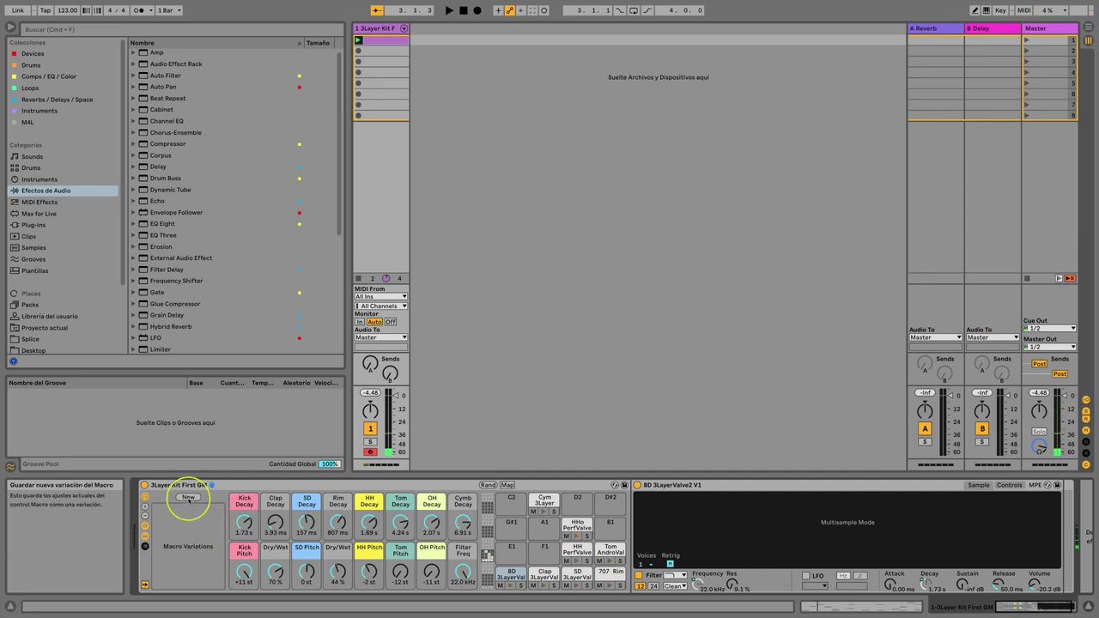
pyautogui.click(188, 498)
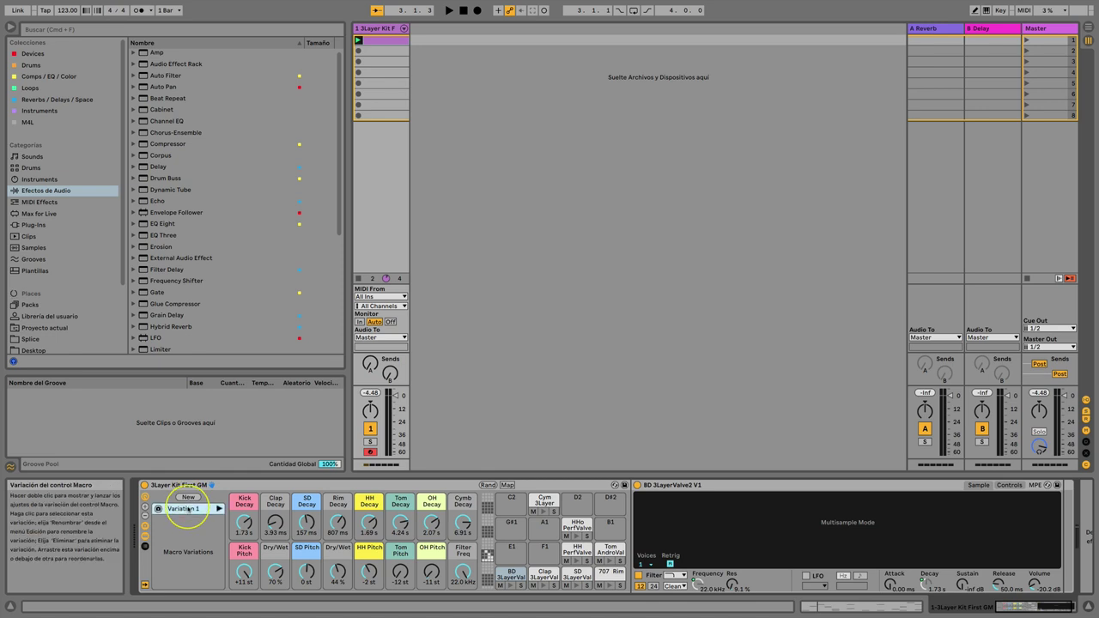
pyautogui.press('super+r')
pyautogui.write('Acid hat')
pyautogui.press('Return')
# Randomize the macros once during playback and store the result as a new variation named "Fat Noise".
pyautogui.press('space')
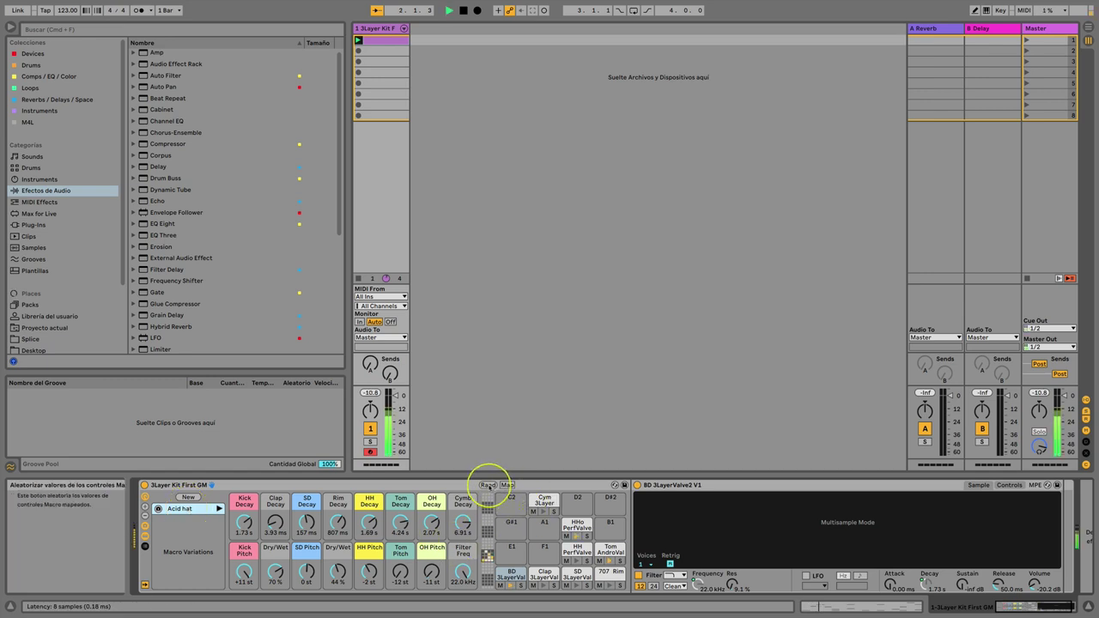
pyautogui.click(488, 485)
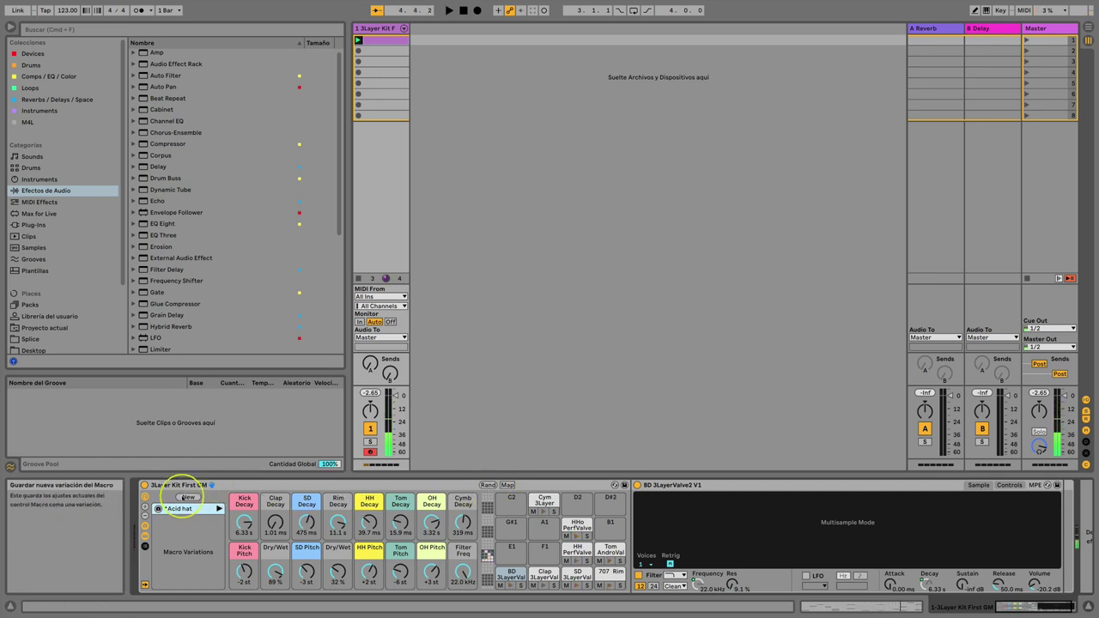
pyautogui.click(188, 497)
pyautogui.click(184, 520)
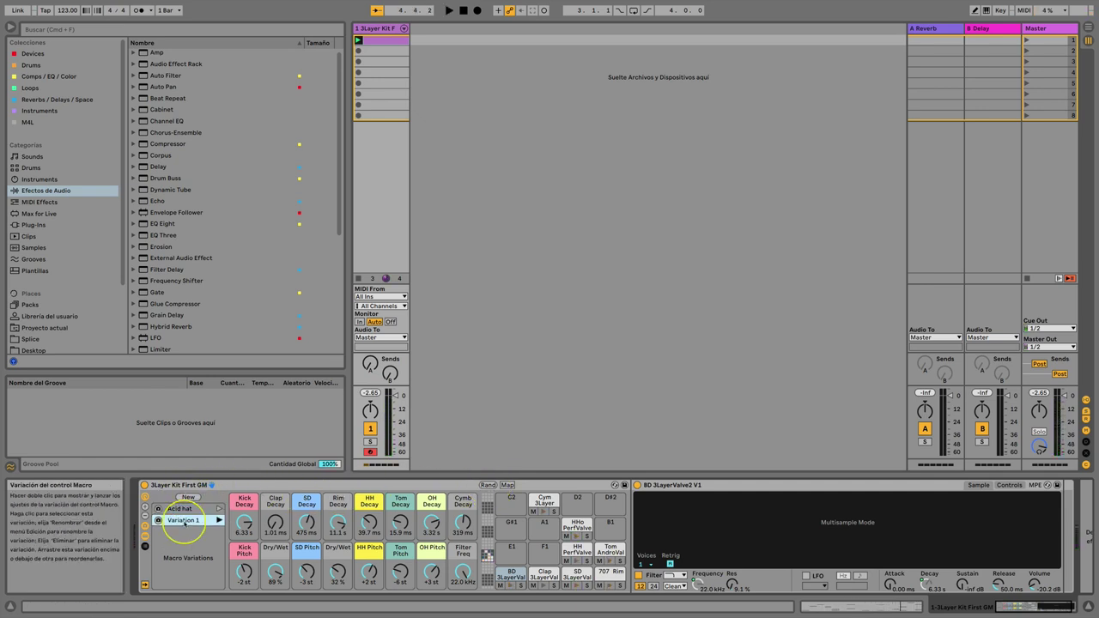
pyautogui.press('super+r')
pyautogui.write('Fa')
# Play the drum clip and randomize the macros three more times to get a different kit sound.
pyautogui.press('space')
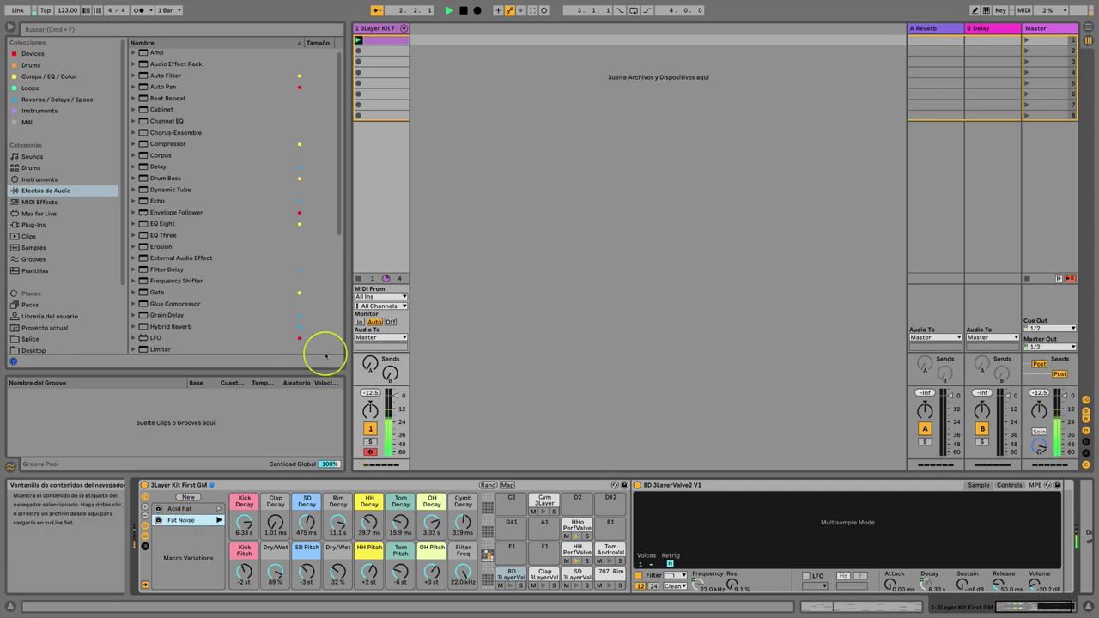
pyautogui.click(488, 485)
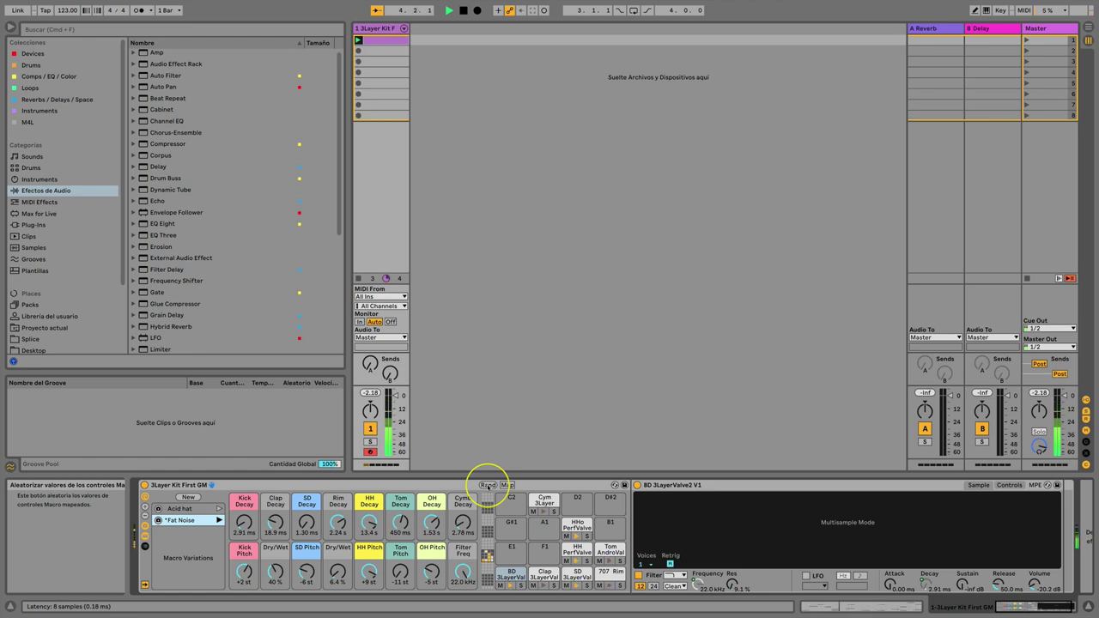
pyautogui.click(488, 485)
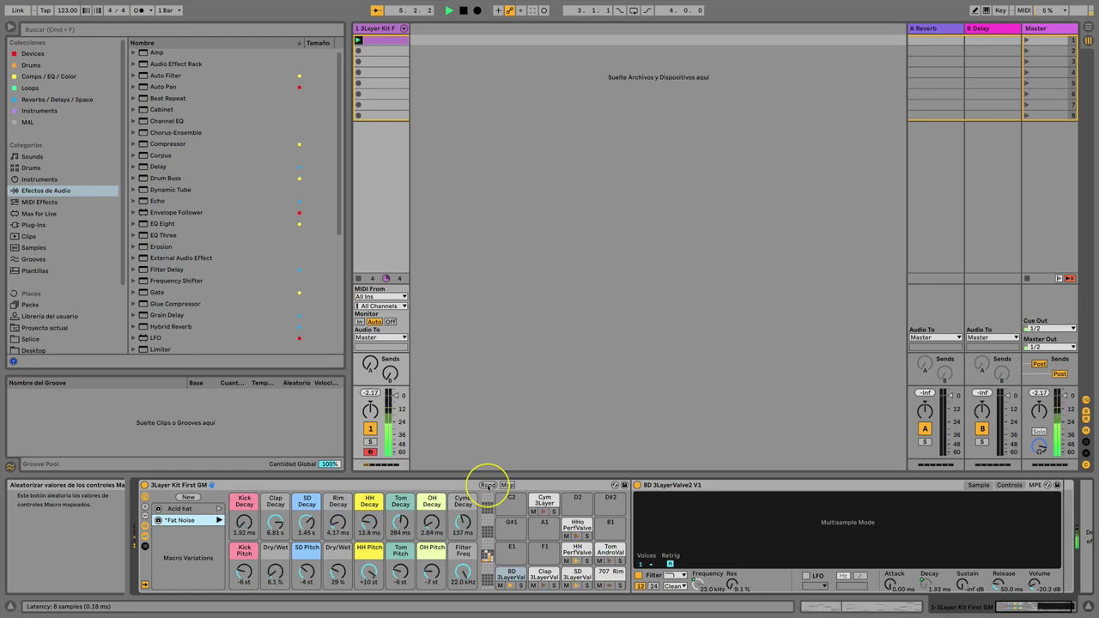
pyautogui.click(488, 485)
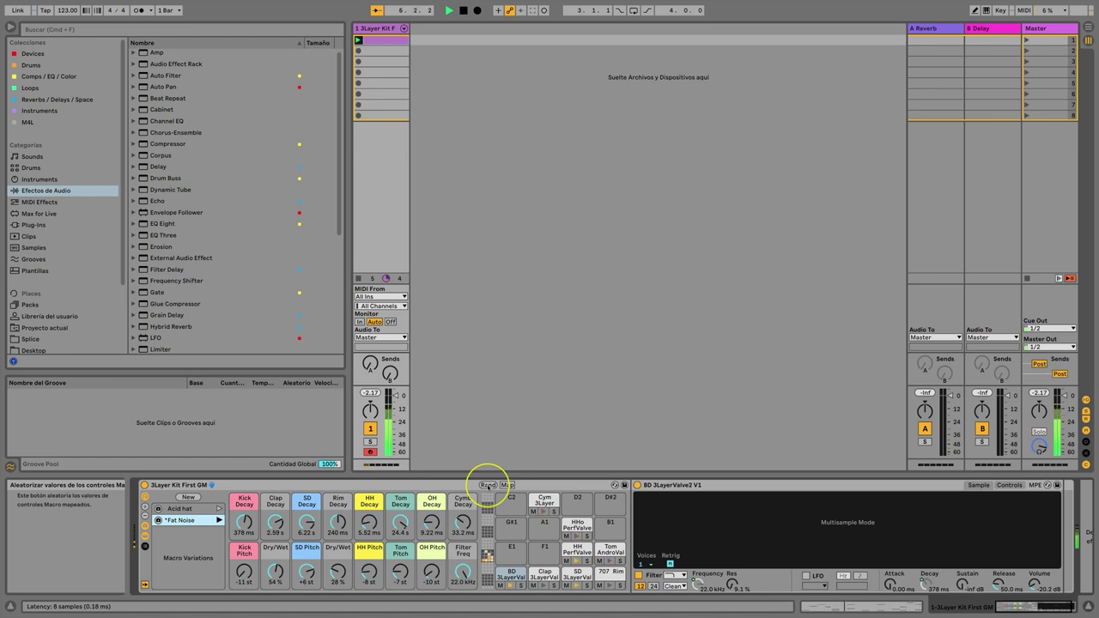